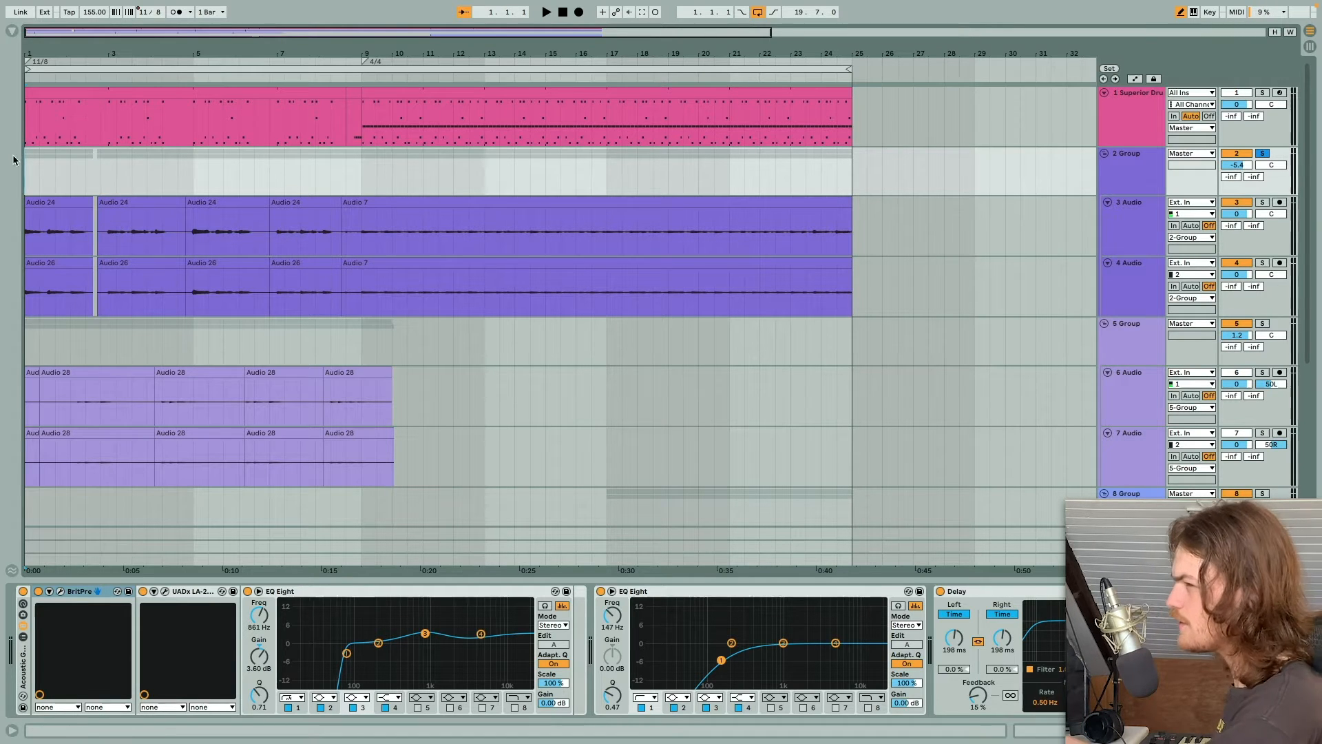
Look over the effect chain on 2 Group and audition the soloed group from bar 1 up to about bar 4
left_click(37, 189)
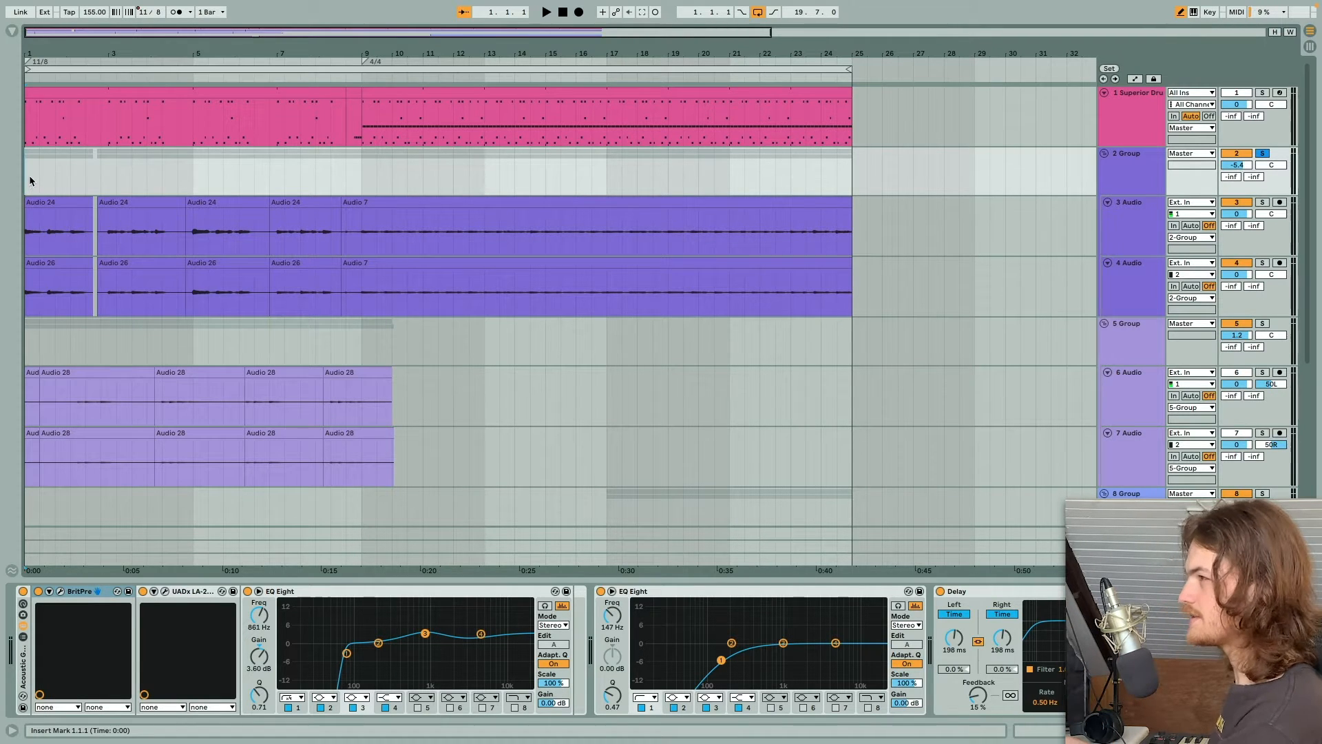
left_click(23, 668)
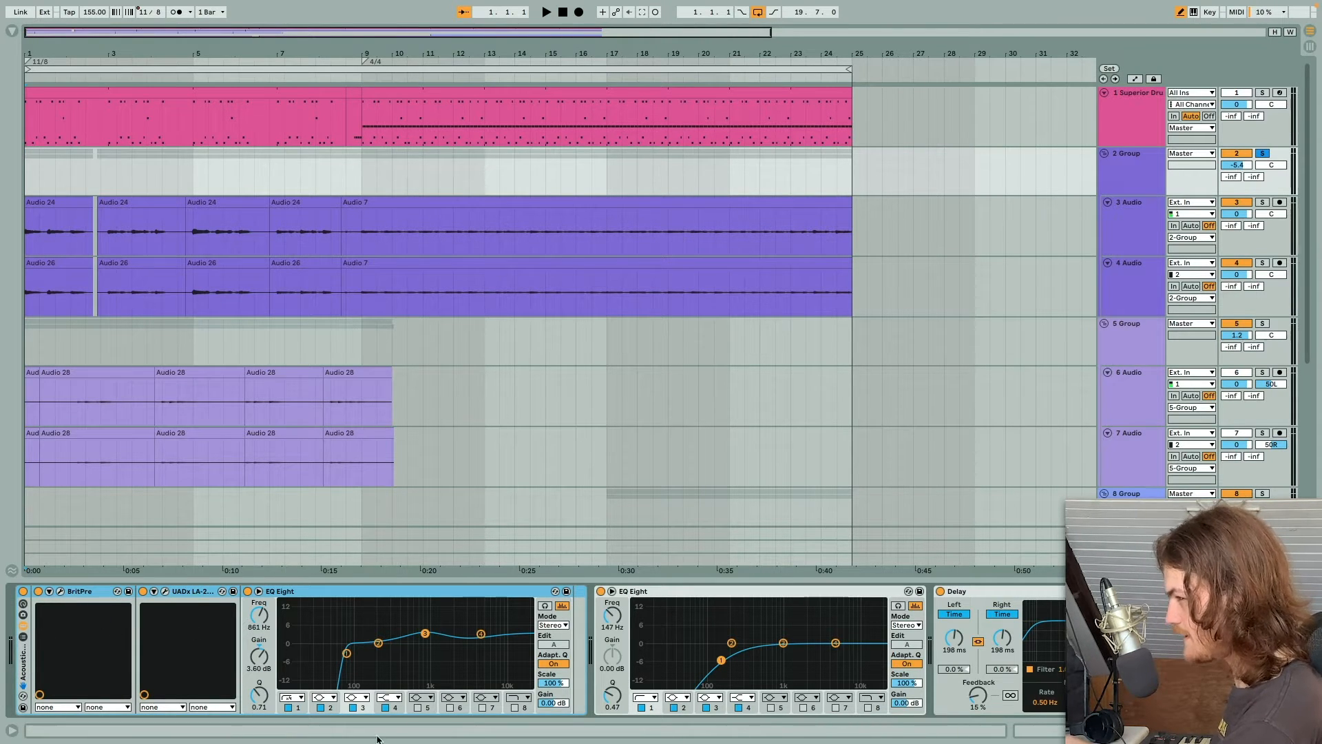
left_click(1031, 619)
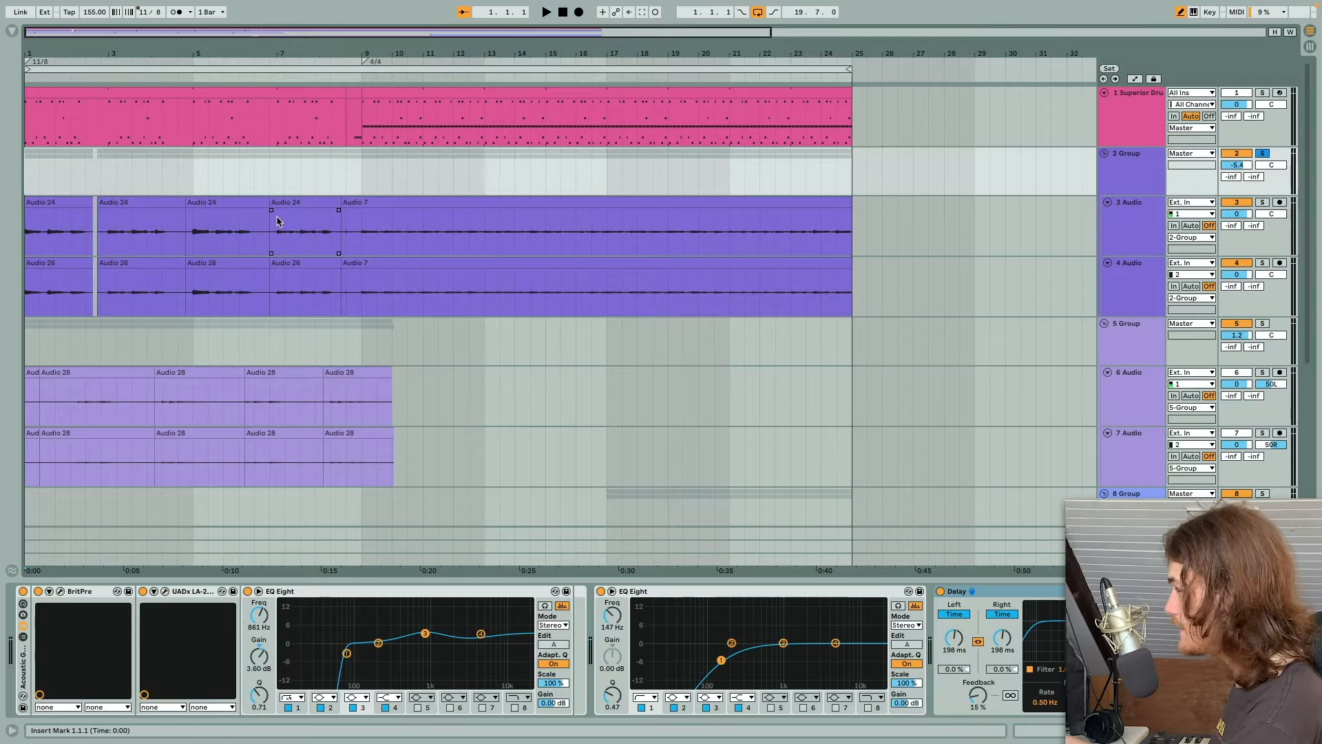
key("space")
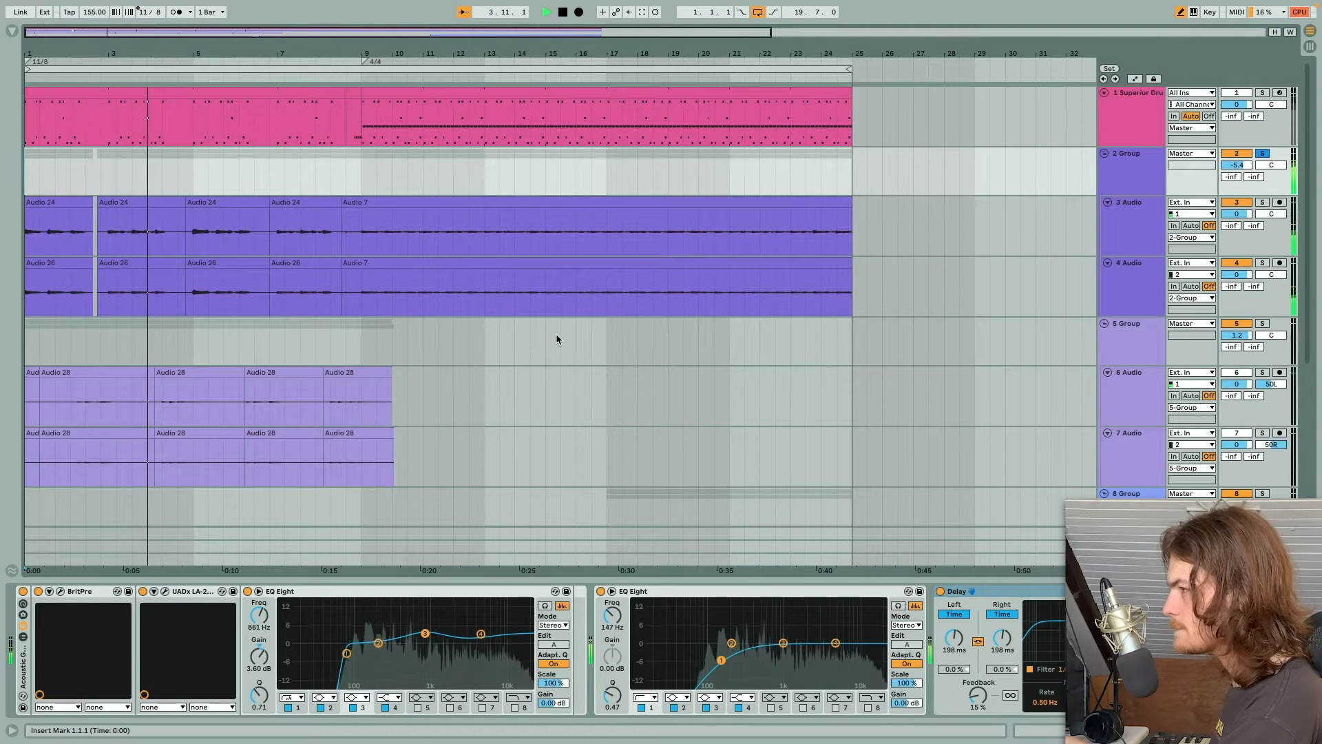
key("space")
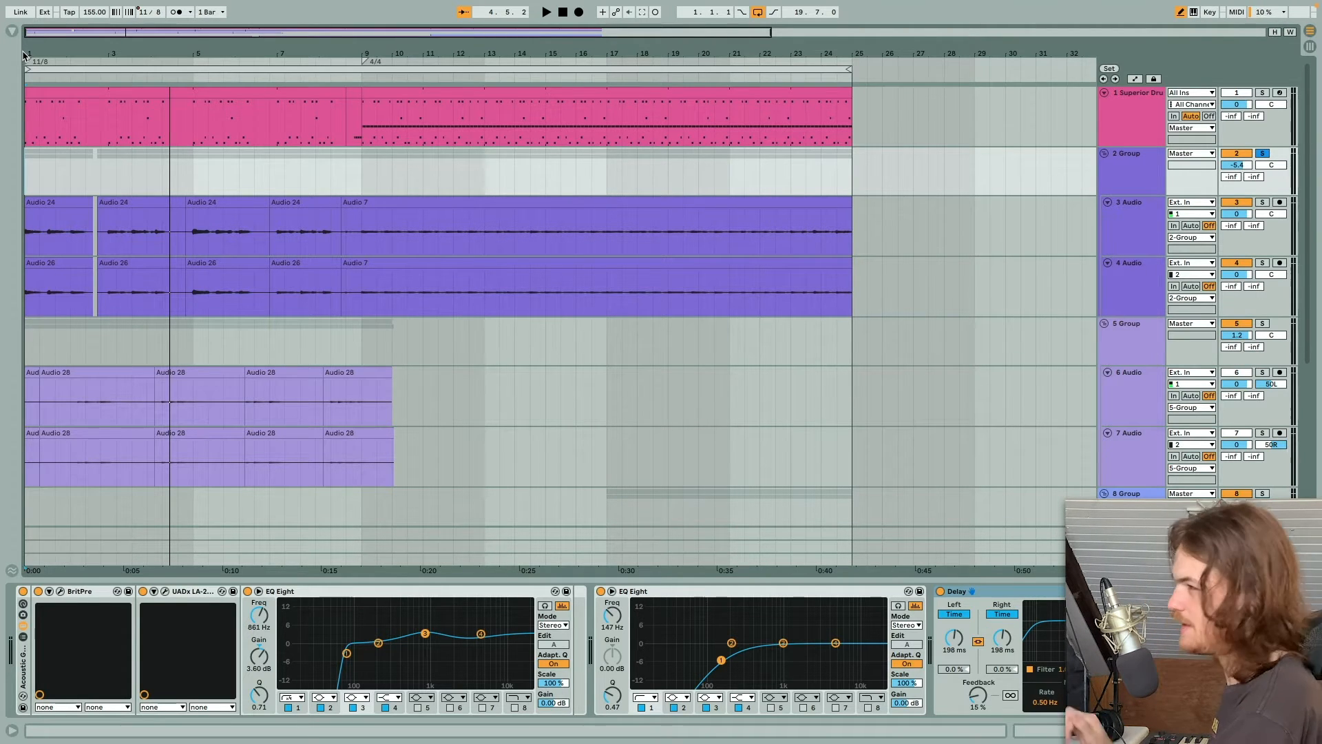
left_click(58, 150)
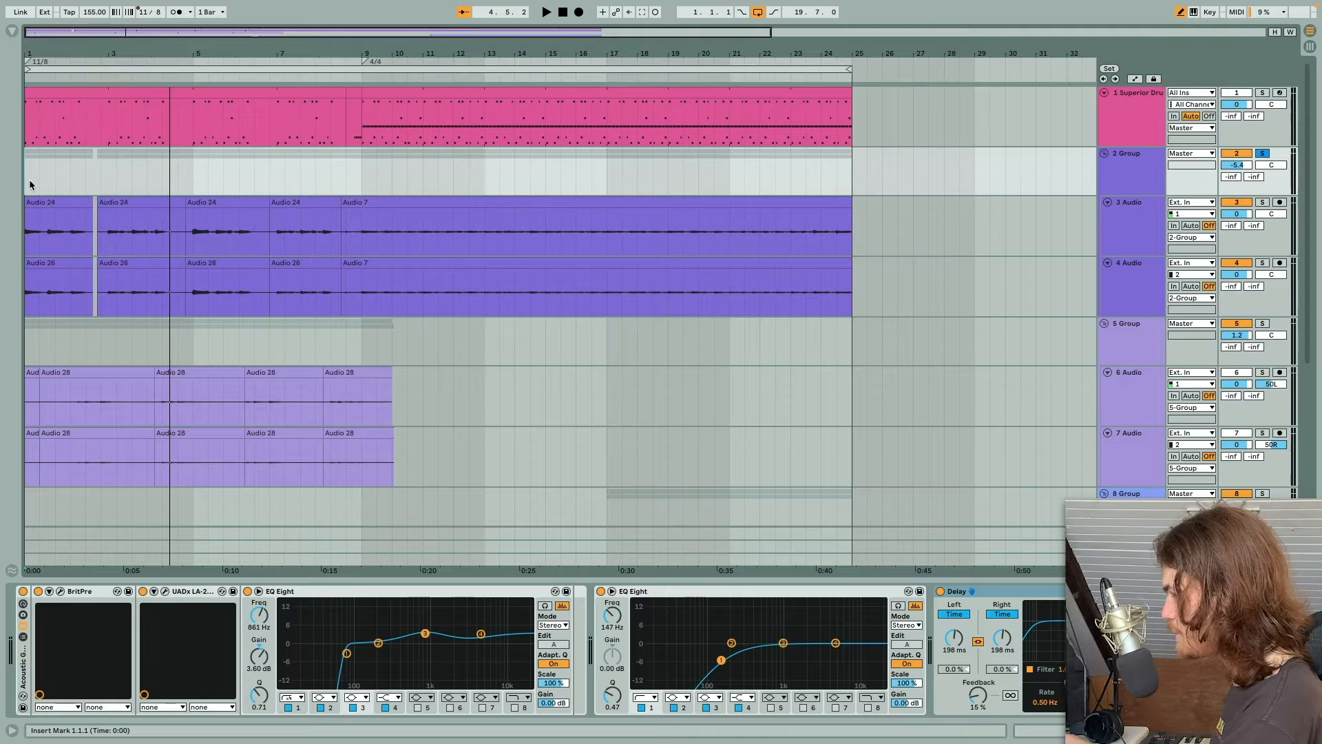
scroll(30, 182, "down", 3)
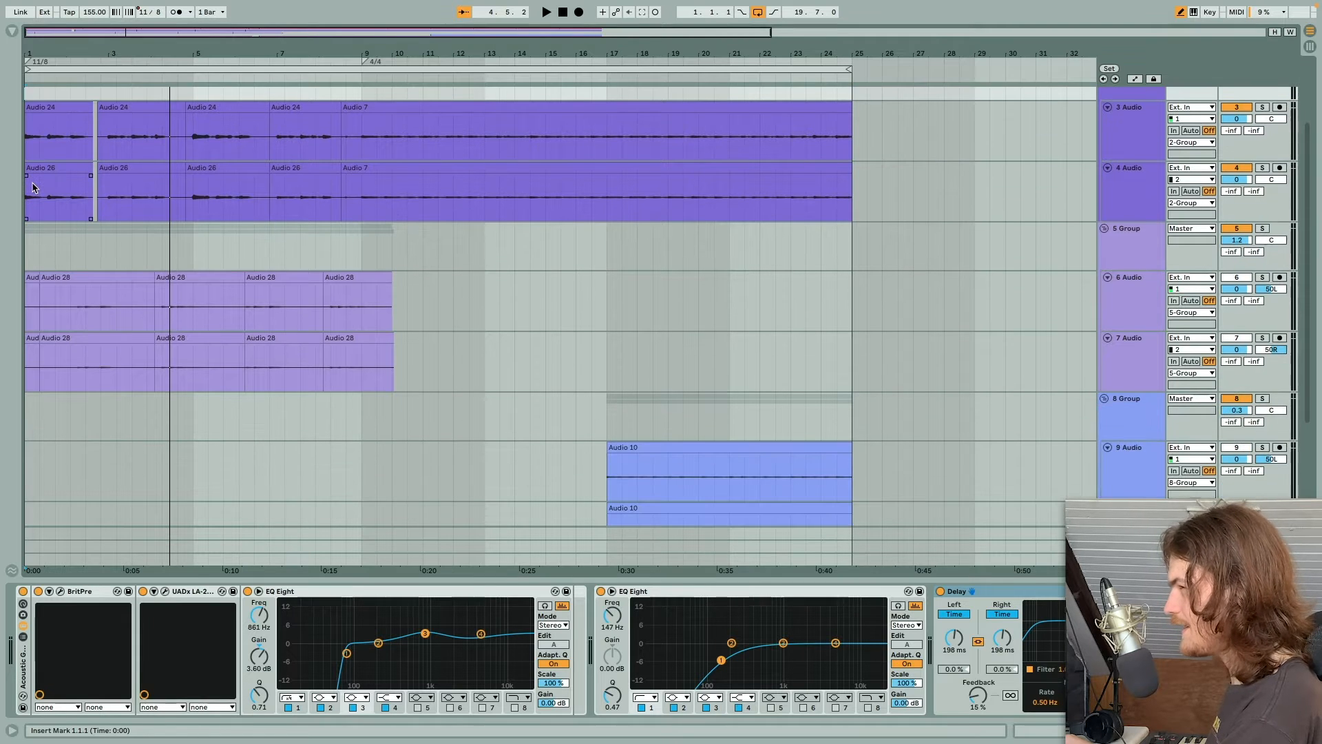
scroll(32, 183, "up", 3)
scroll(32, 183, "down", 3)
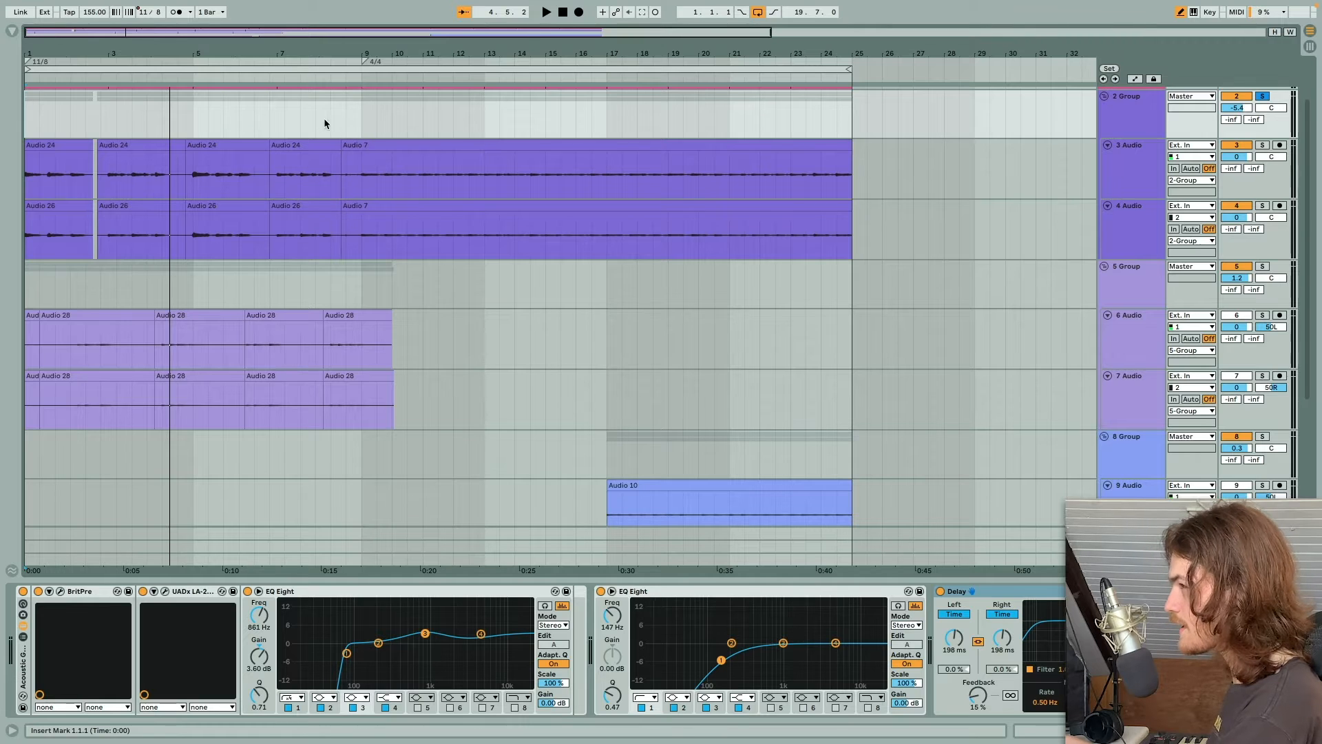
scroll(323, 118, "up", 3)
Audition the soloed 2 Group from position 8.4.1 through the start of the 4/4 section, stopping around bar 16
left_click(272, 171)
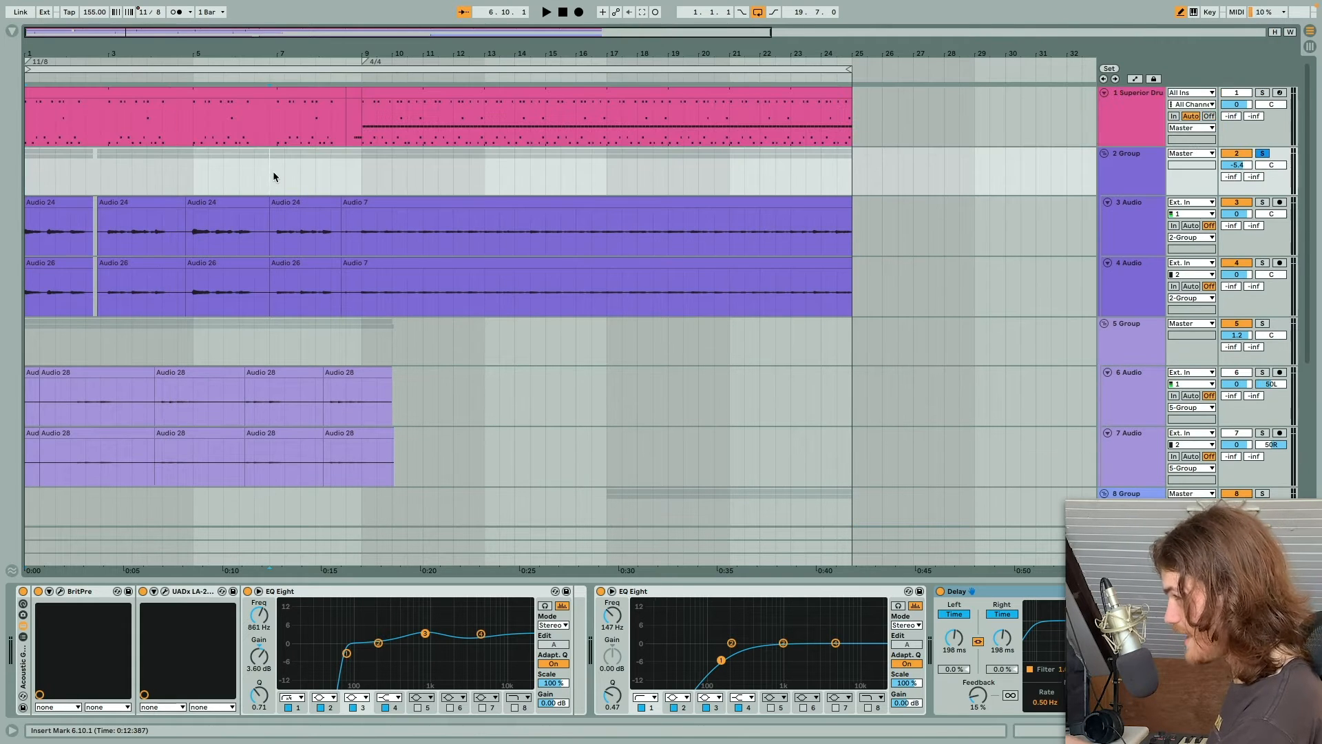
left_click(358, 165)
left_click(343, 165)
key("space")
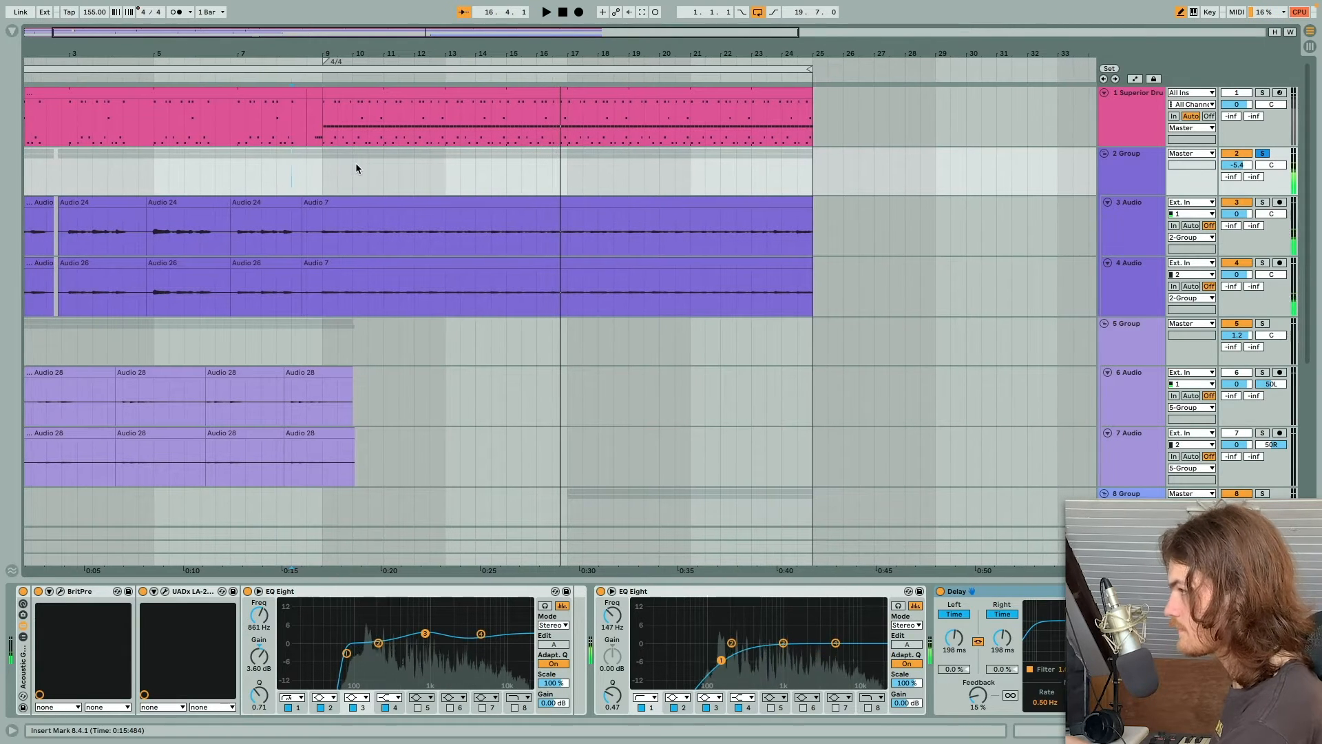
key("space")
Solo 5 Group together with 2 Group and audition both from bar 1 up to about bar 5
key("minus")
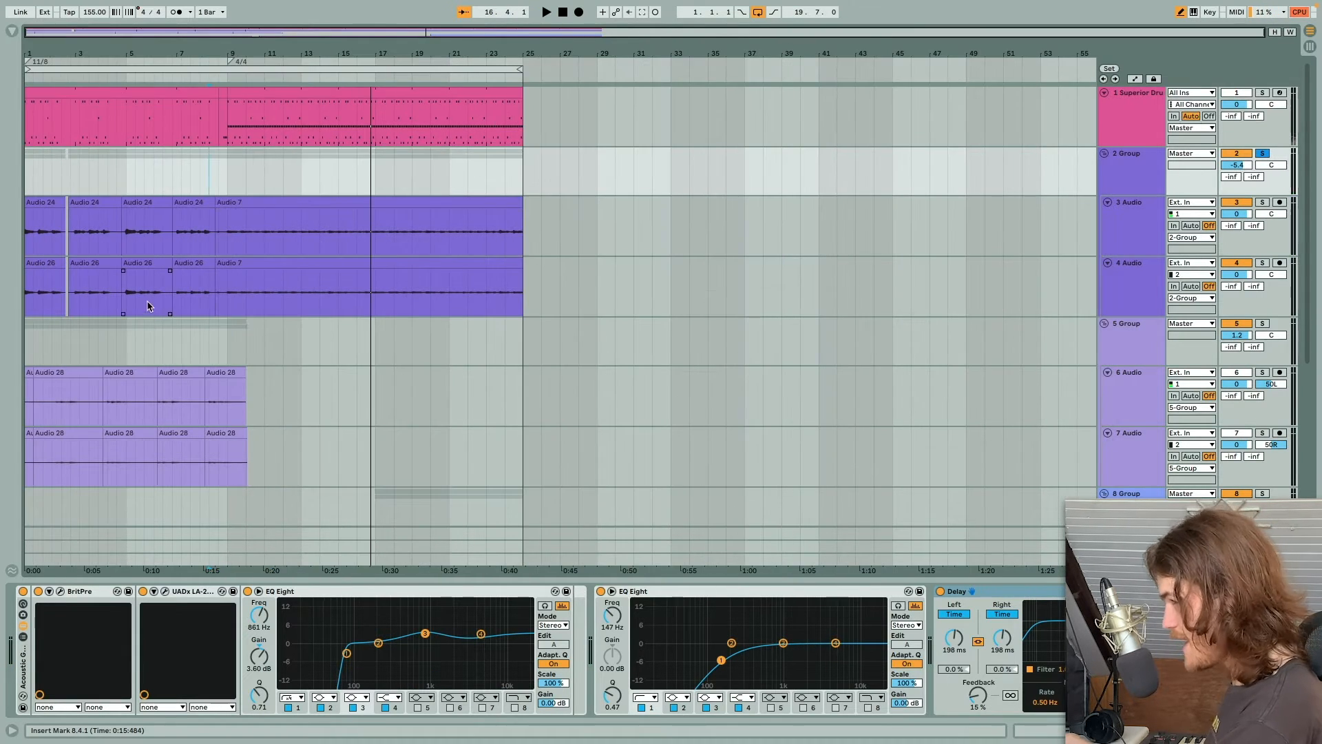
scroll(58, 271, "down", 3)
left_click(26, 239)
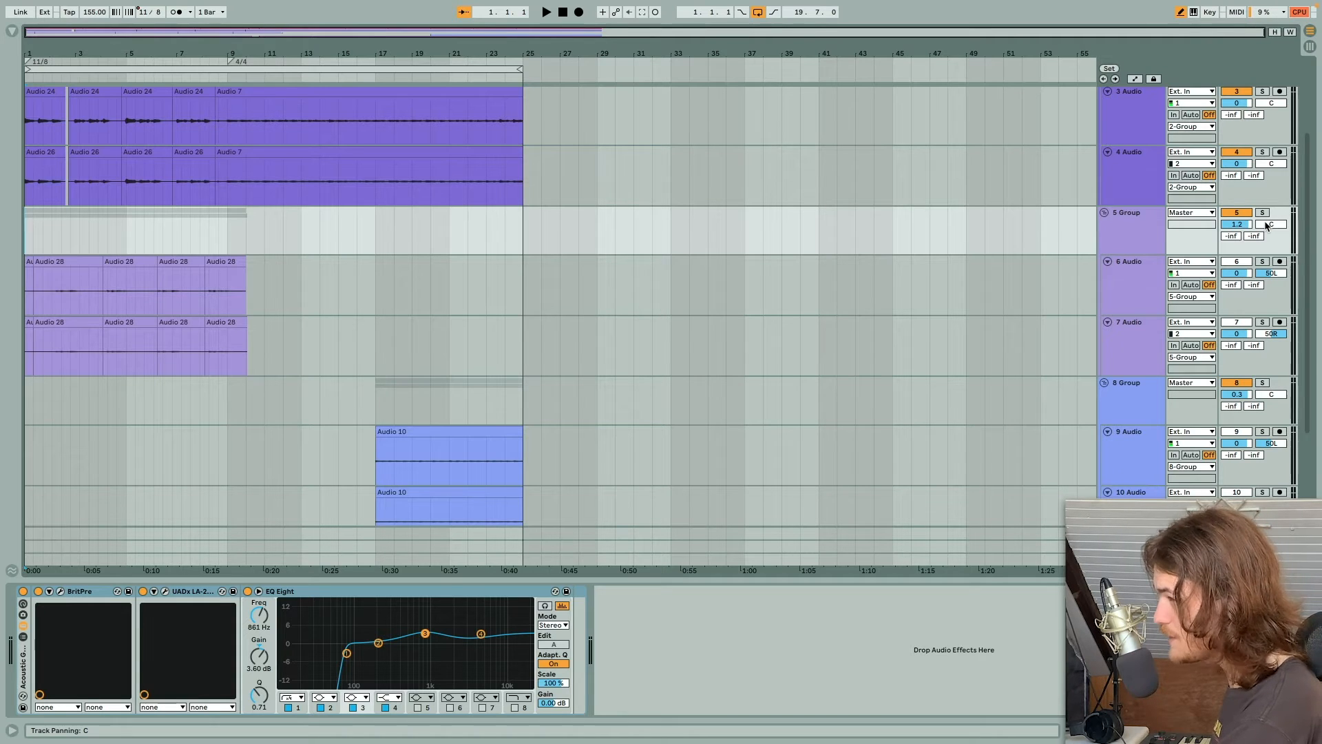
scroll(126, 389, "up", 3)
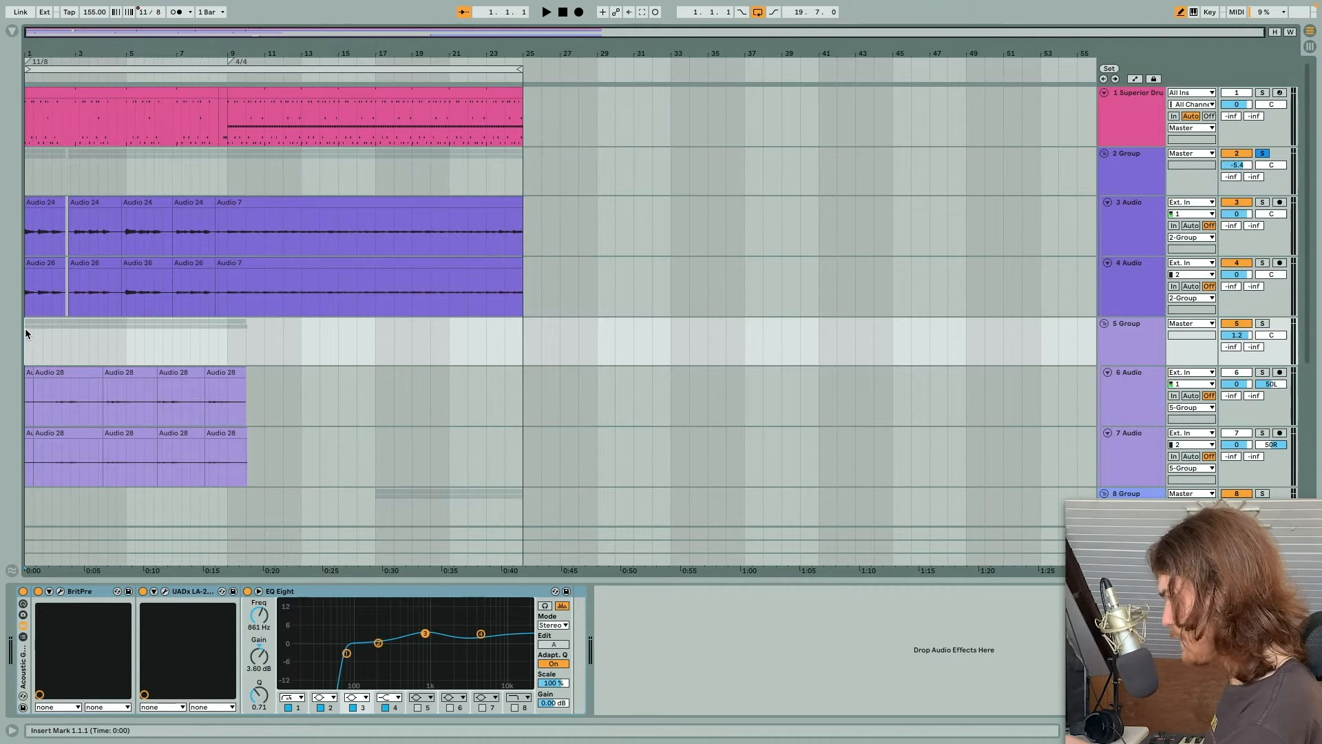
left_click(1262, 323)
left_click(472, 275)
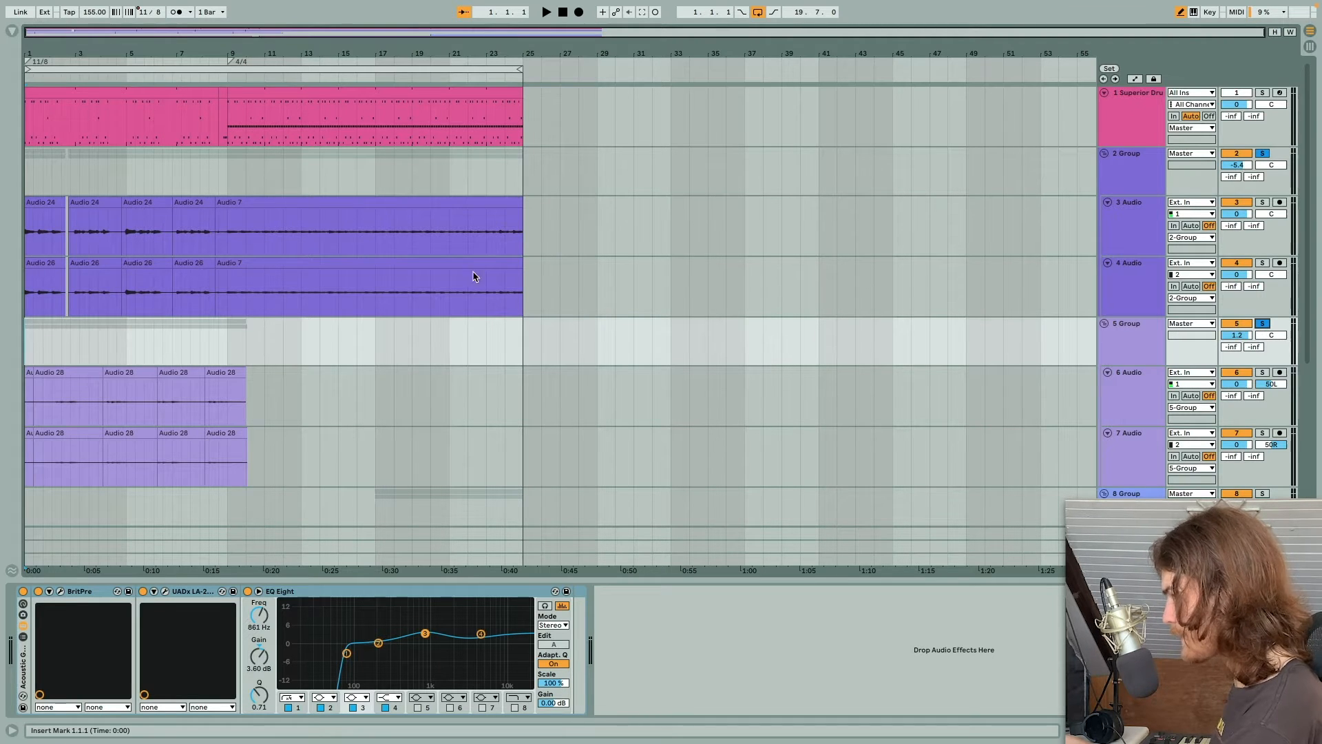
key("space")
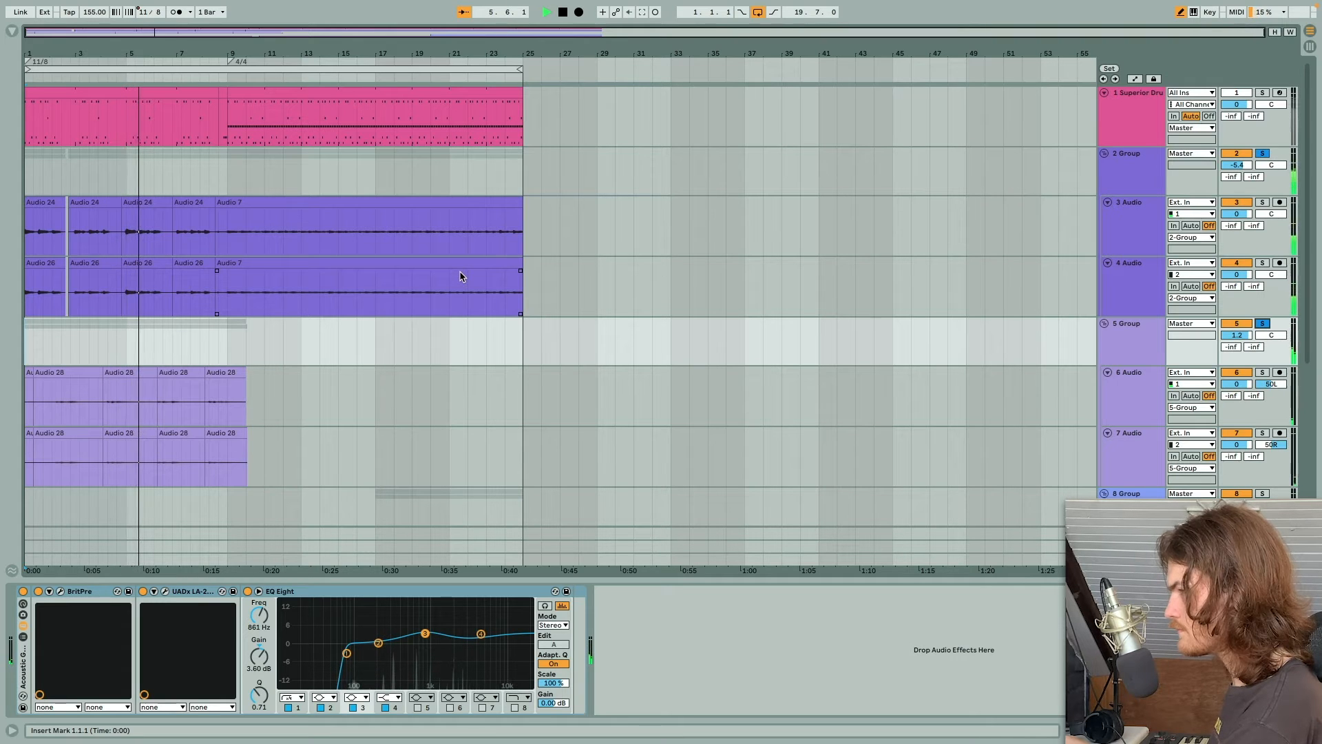
key("space")
scroll(341, 411, "down", 4)
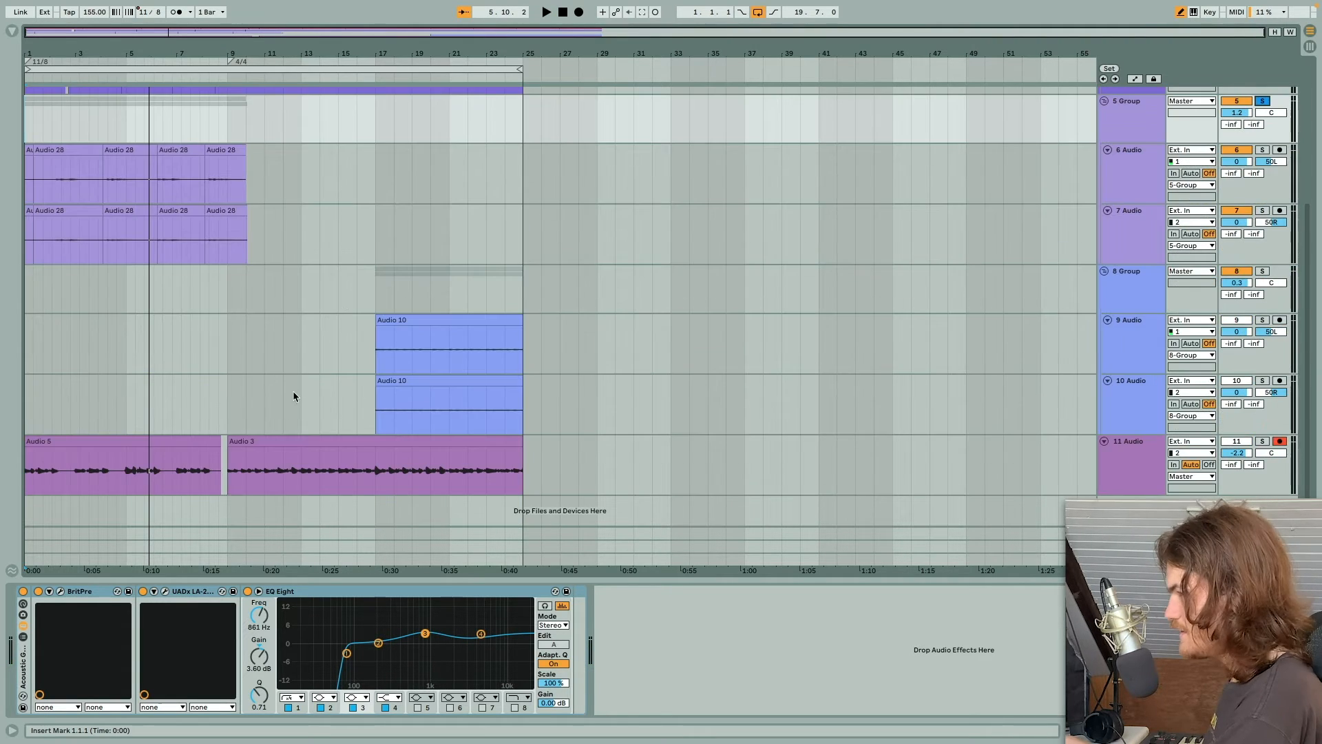
scroll(292, 391, "up", 2)
left_click(67, 349)
left_click(62, 281)
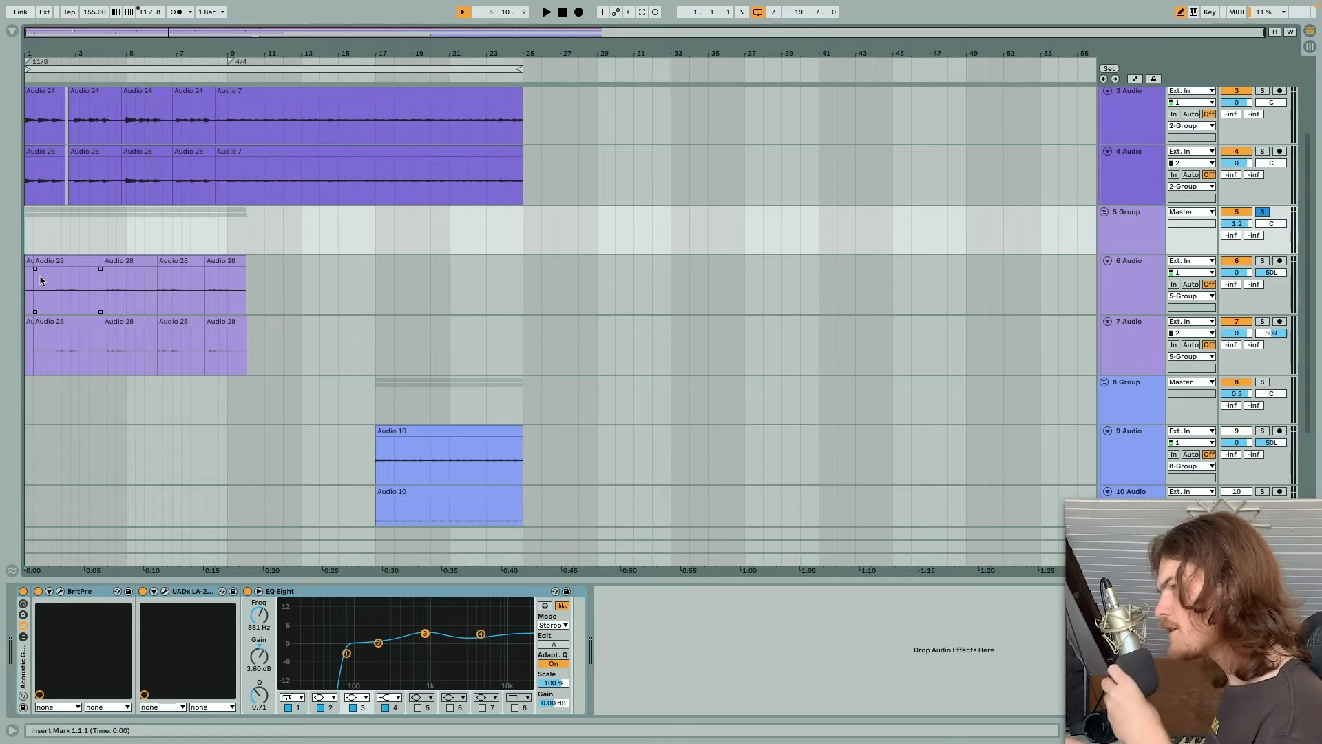
left_click(38, 187)
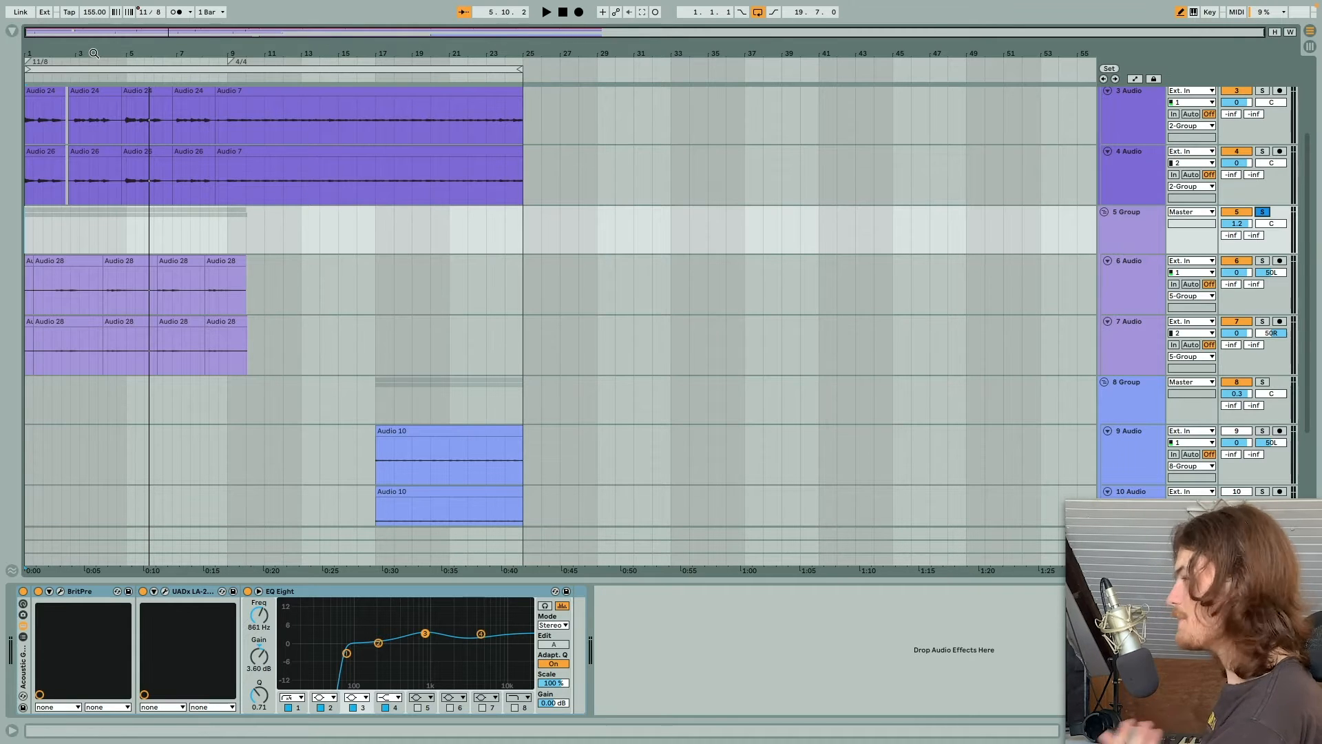
Add 8 Group to the soloed groups and audition its part from bar 17 to the end of the arrangement
scroll(494, 275, "down", 3)
left_click(389, 231)
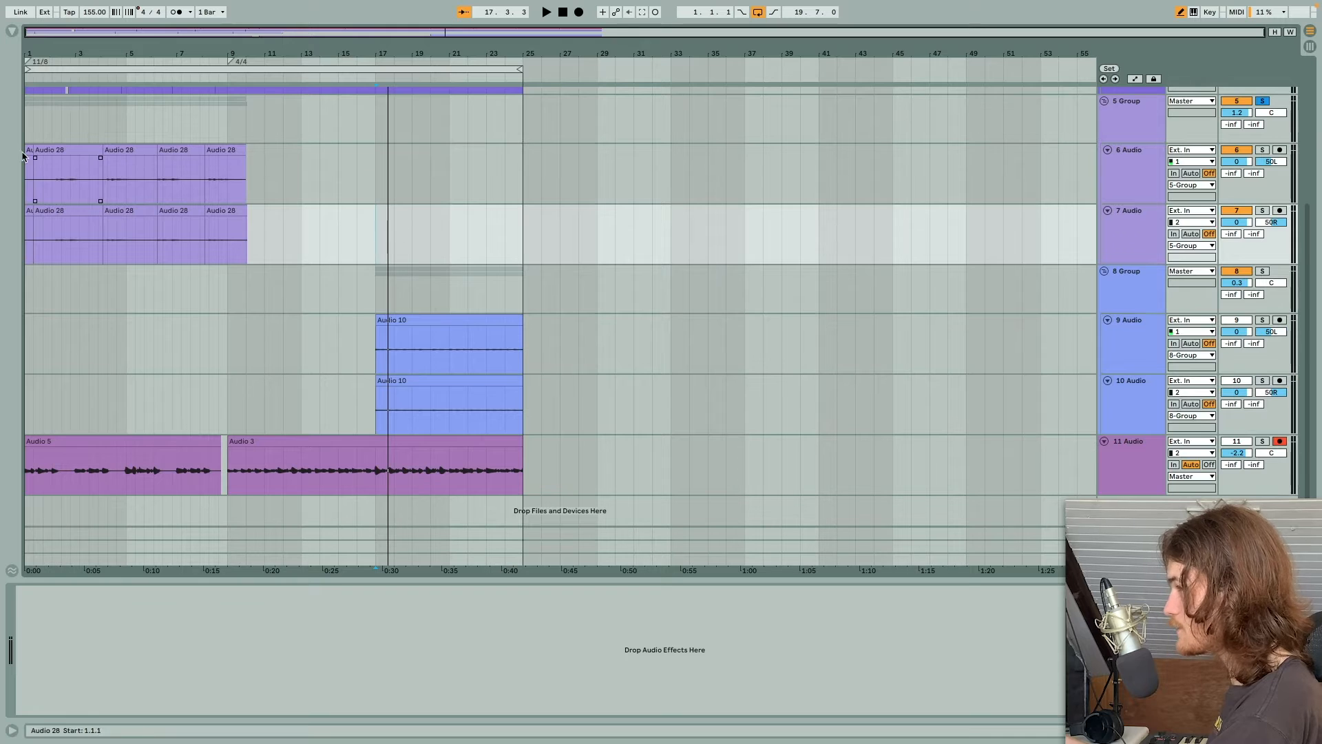
left_click(1262, 270)
key("space")
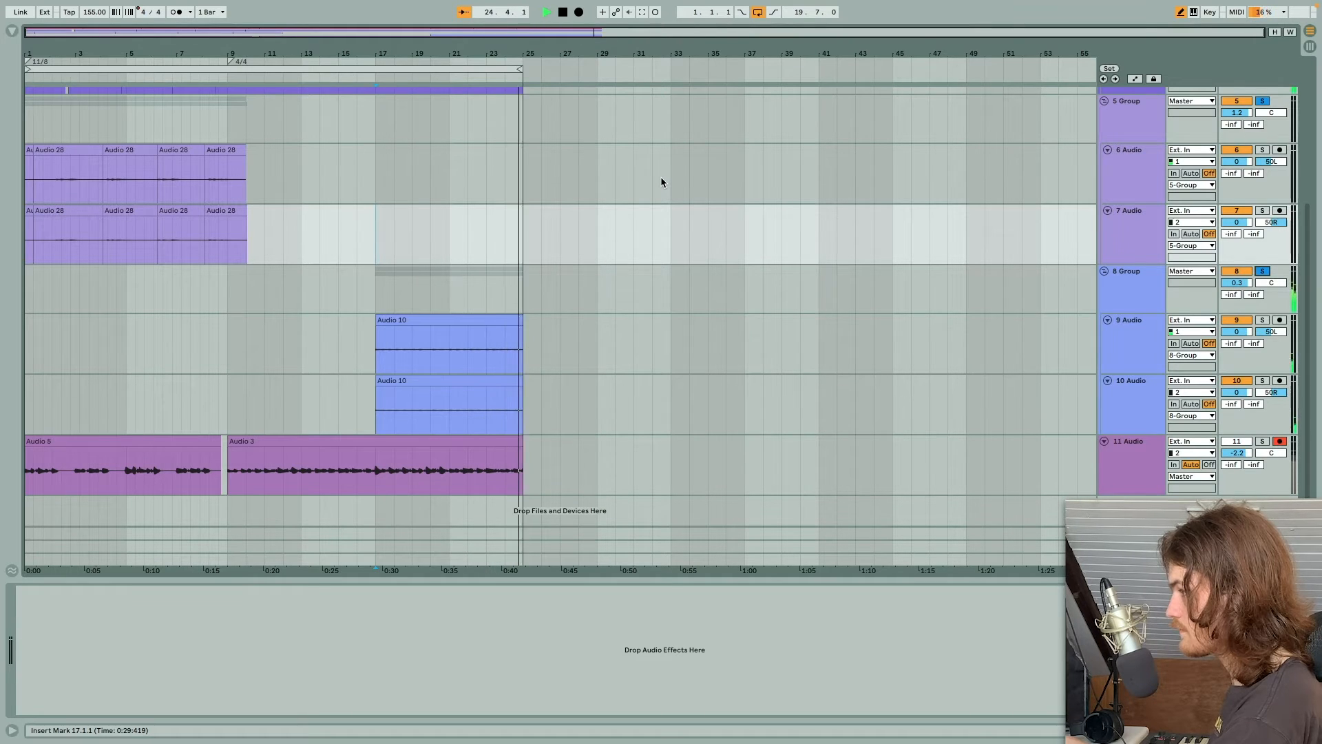
key("space")
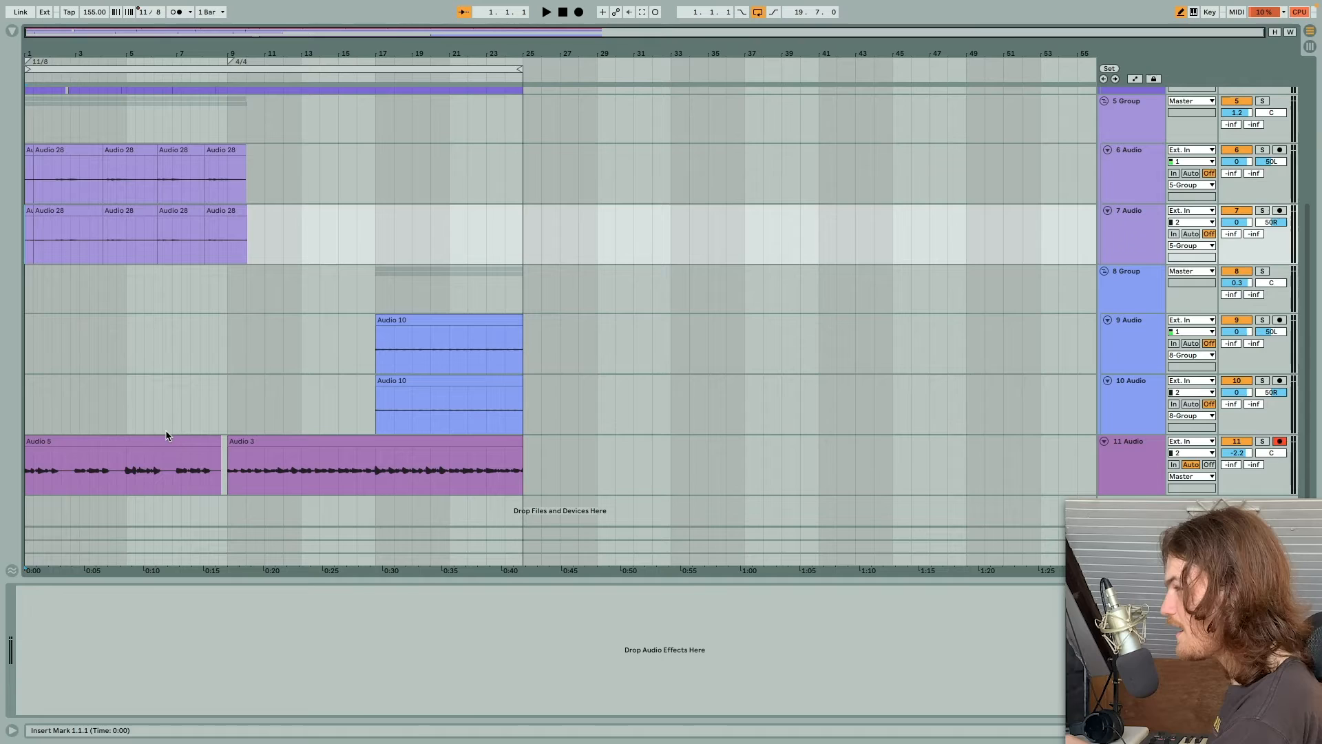
Select the Audio 5 clip on track 11 and examine that track's BOD, Compressor and EQ Eight devices
left_click(157, 437)
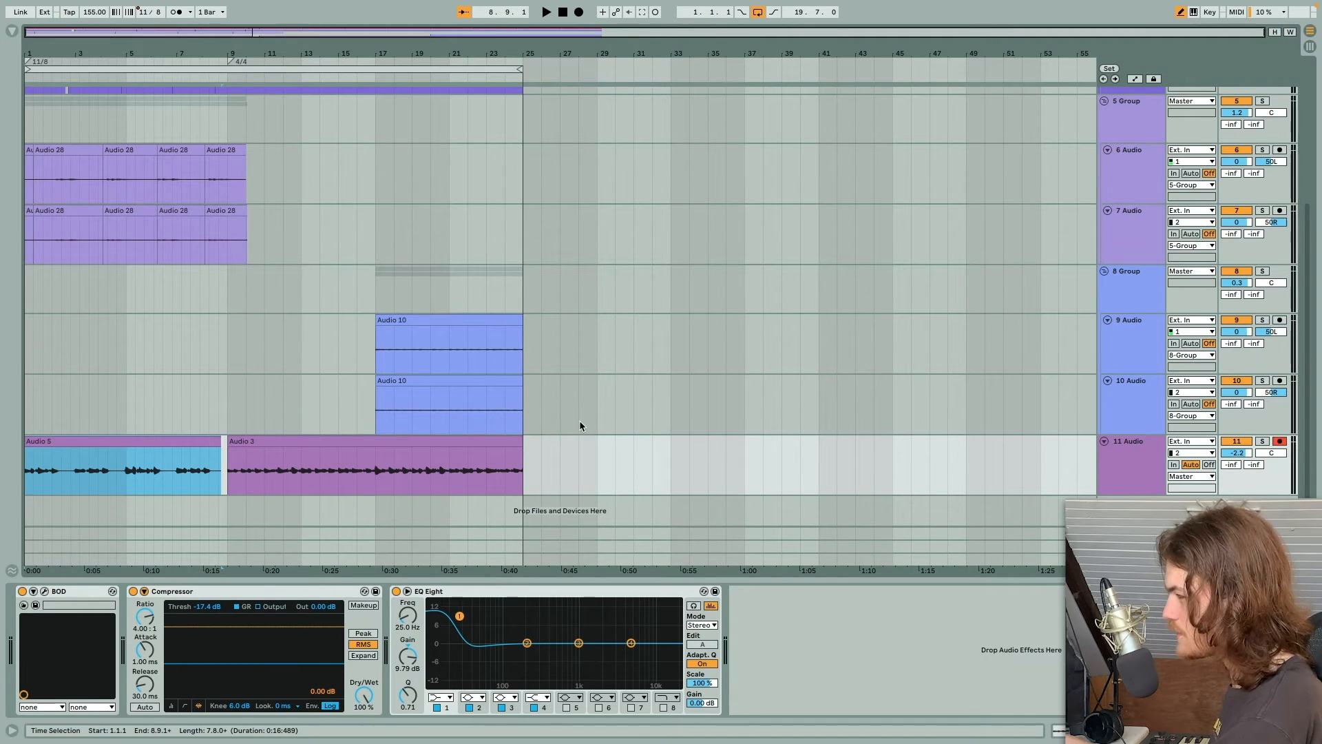
left_click(45, 592)
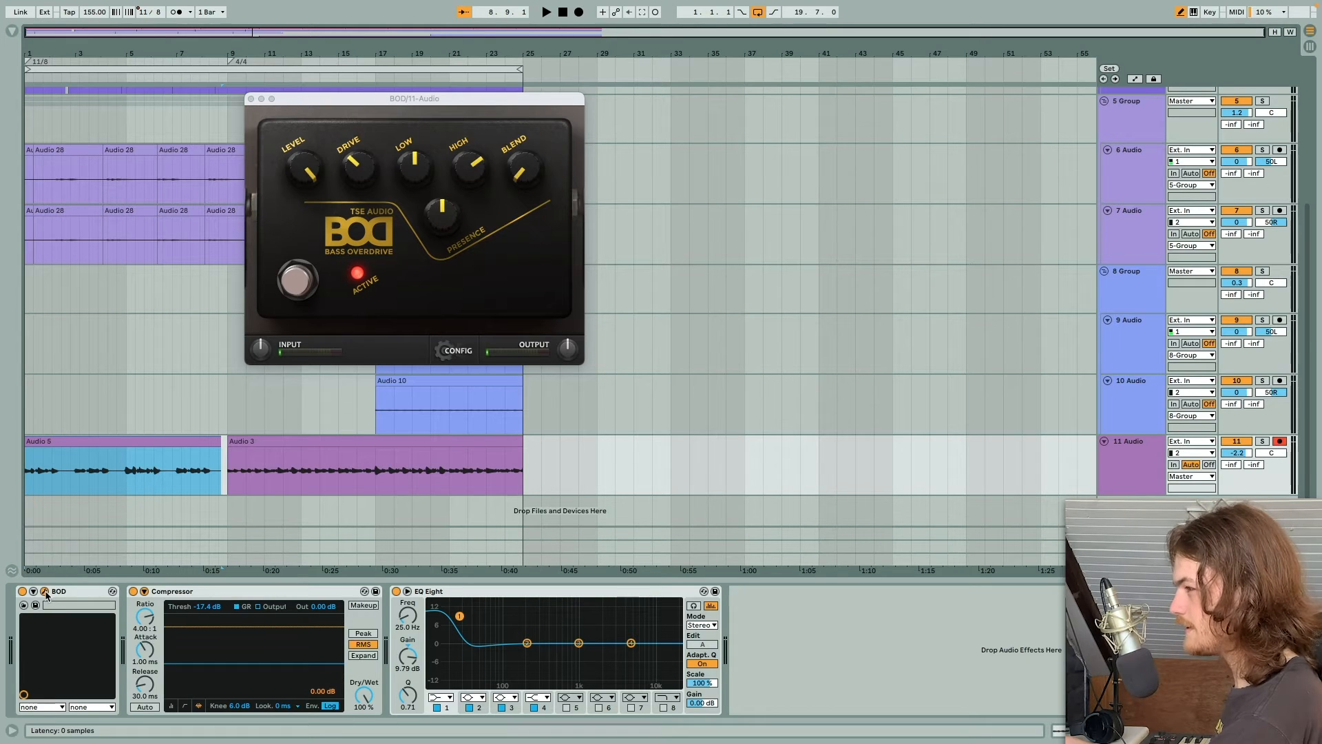
left_click(45, 591)
left_click(202, 594)
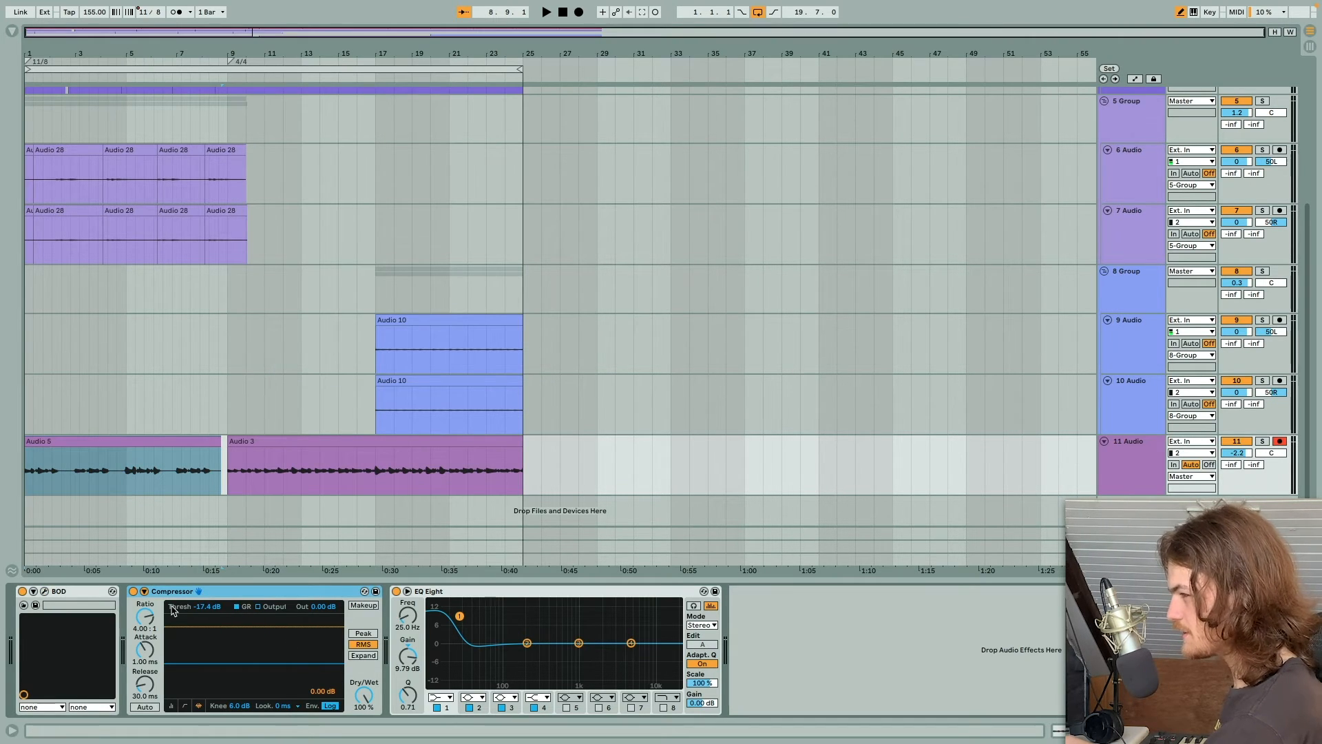
left_click(439, 596)
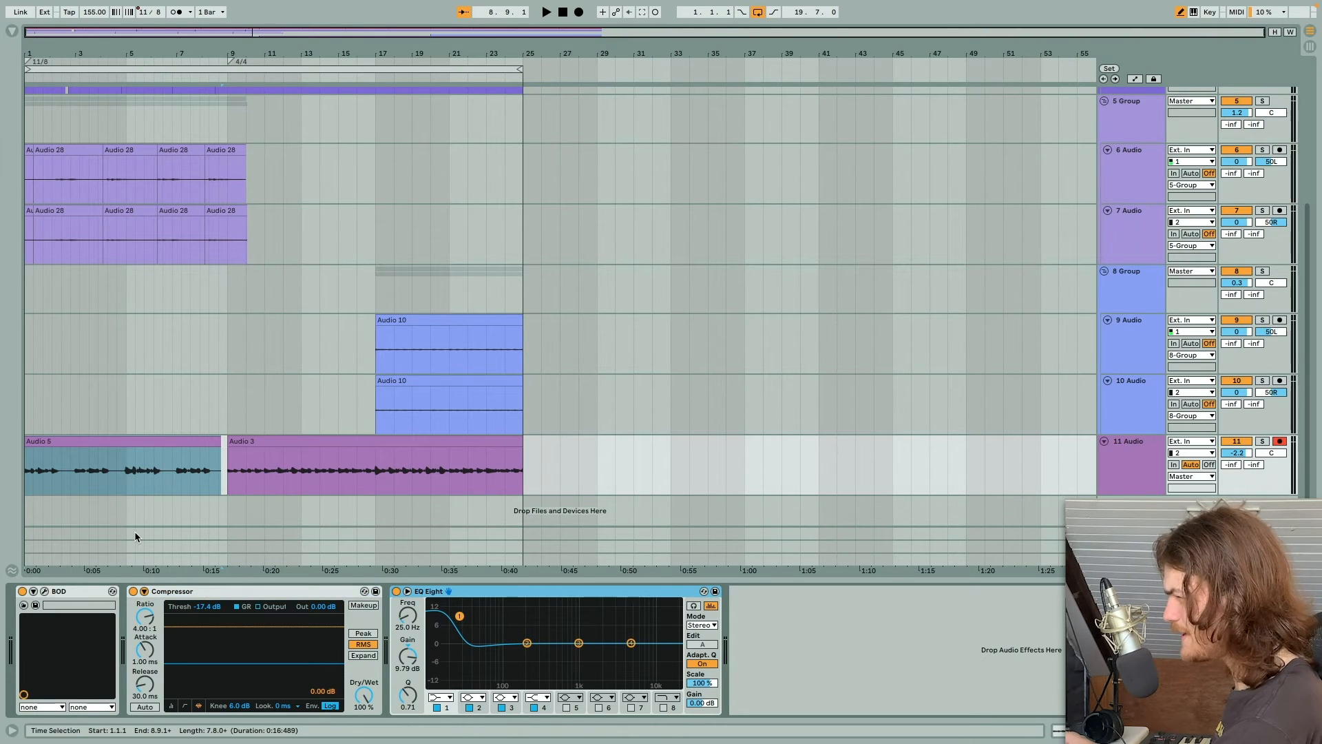
Solo the 11 Audio track and audition its first clip from bar 1 up to about bar 3
key("space")
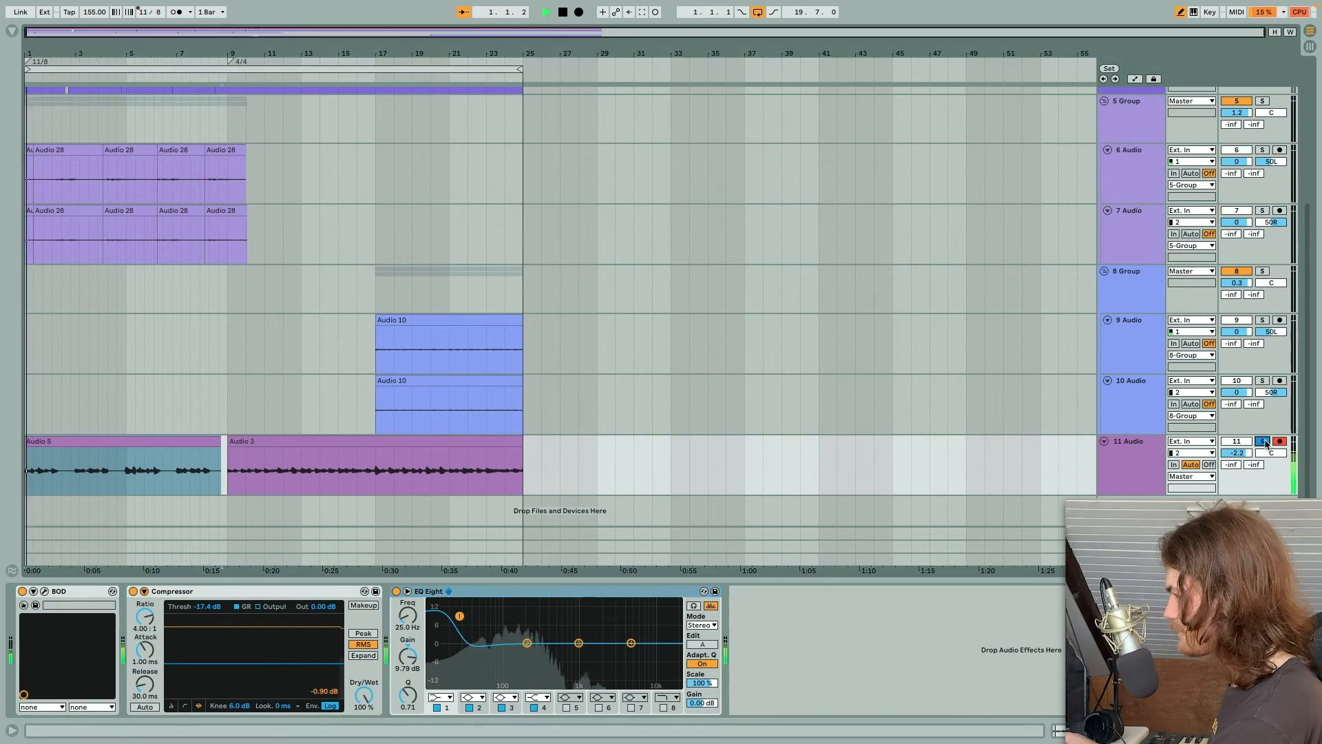
left_click(1262, 441)
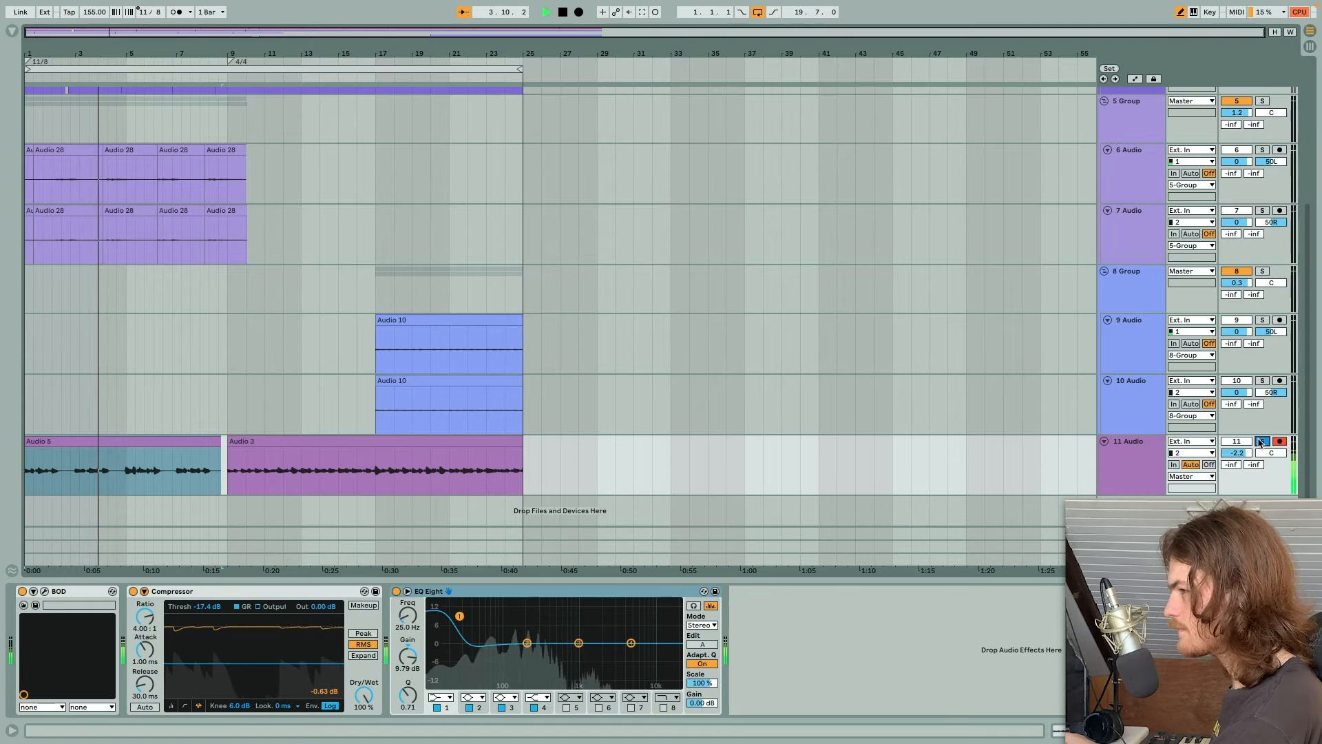
key("space")
Audition the soloed 11 Audio track from bar 9 at the start of the 4/4 section, stopping around bar 16
left_click(231, 479)
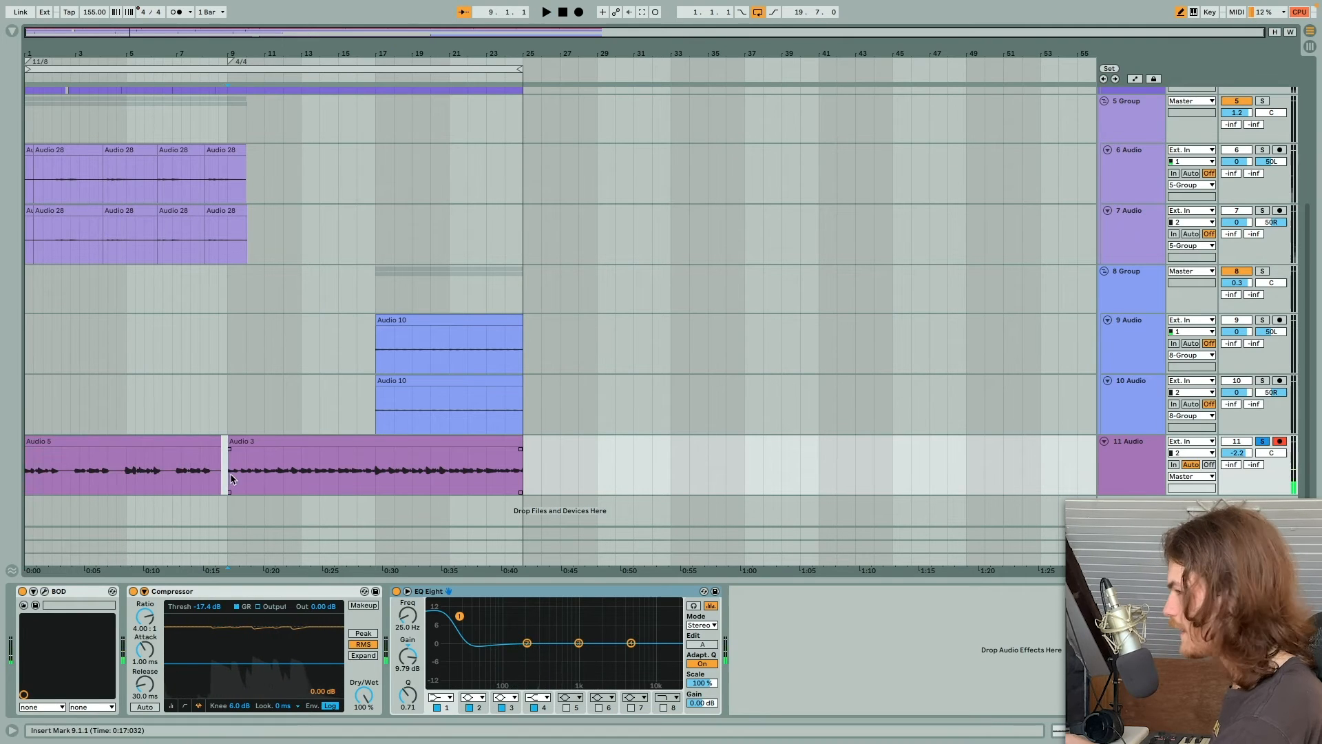
key("space")
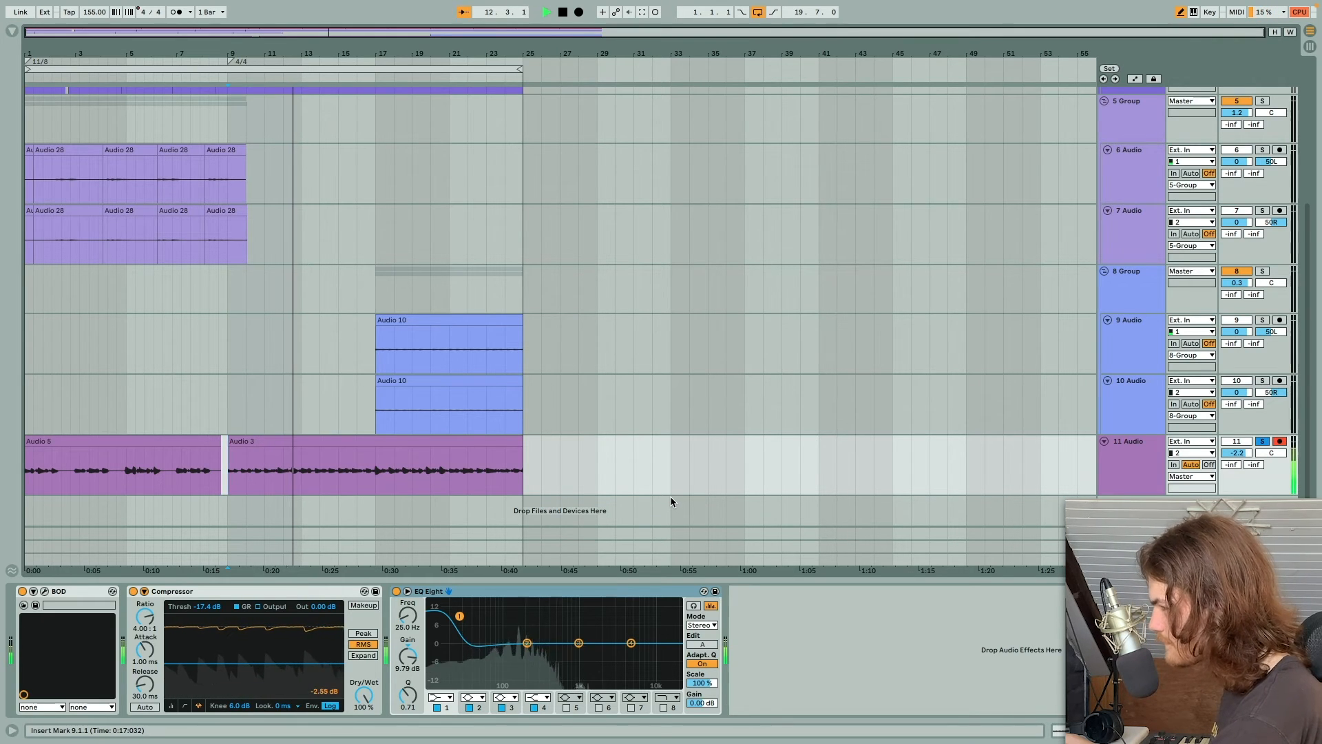
left_click(409, 418)
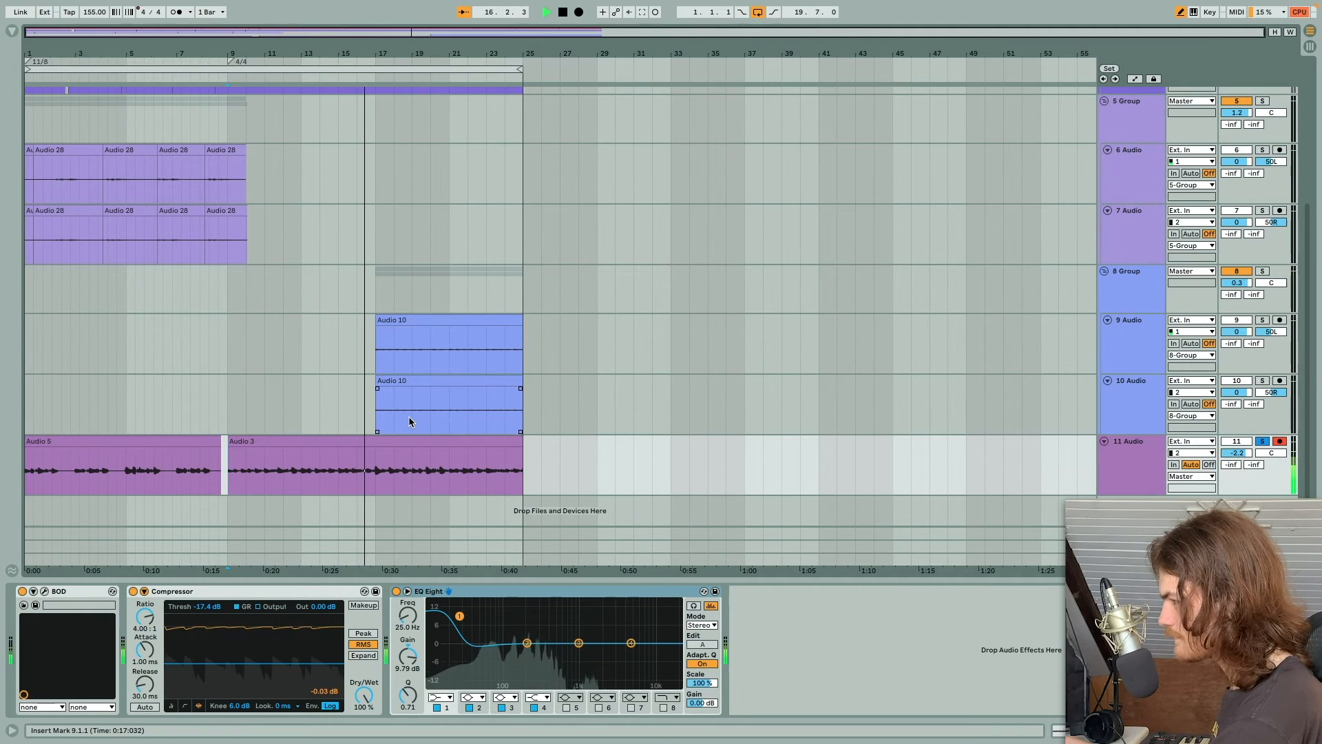
key("space")
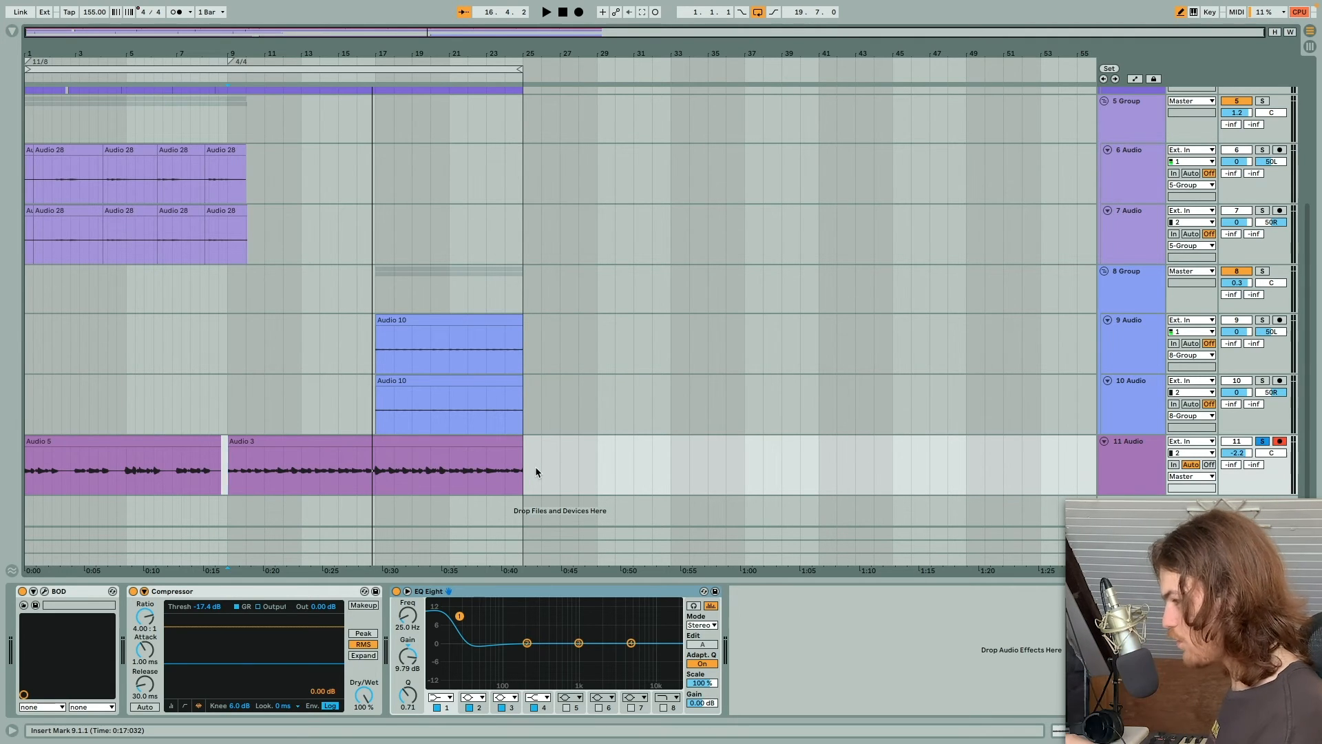
Select the first clip on the Superior Drummer track, solo that track and zoom the arrangement in on the clip
mouse_move(524, 451)
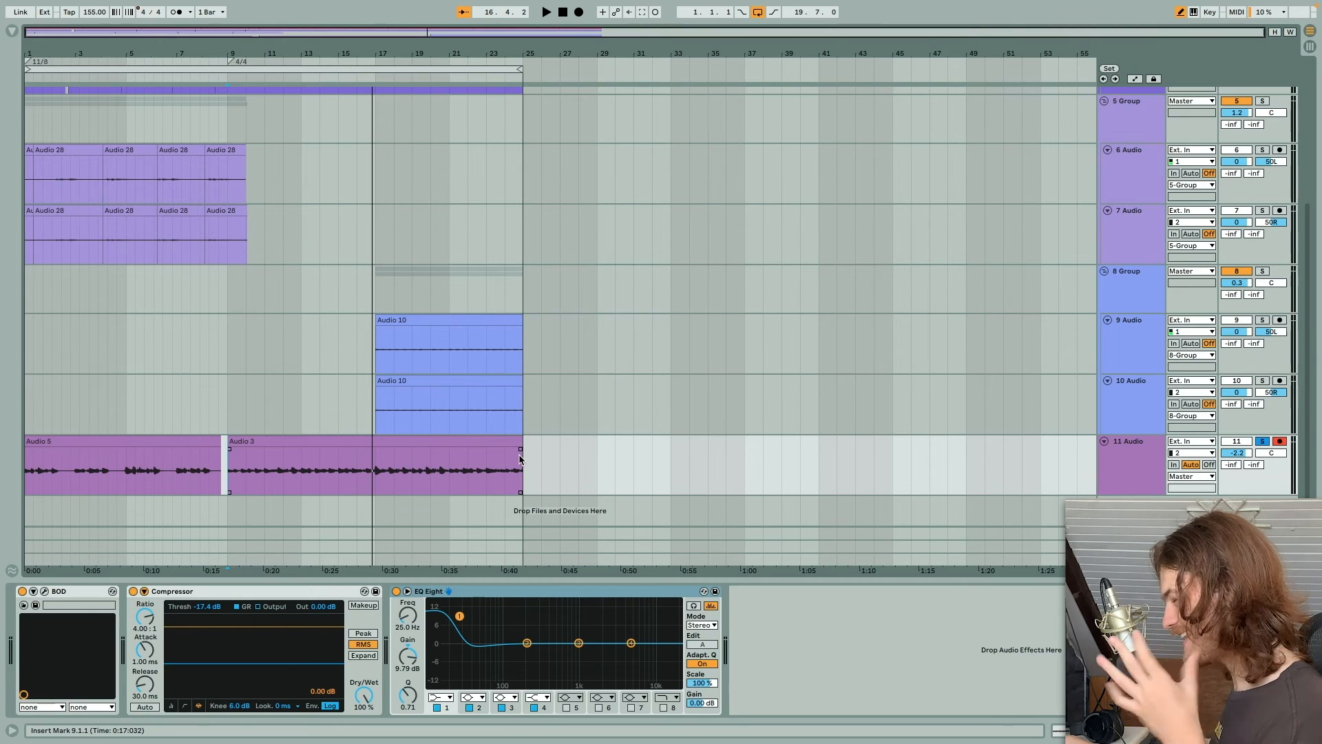
scroll(519, 462, "up", 2)
scroll(517, 464, "down", 2)
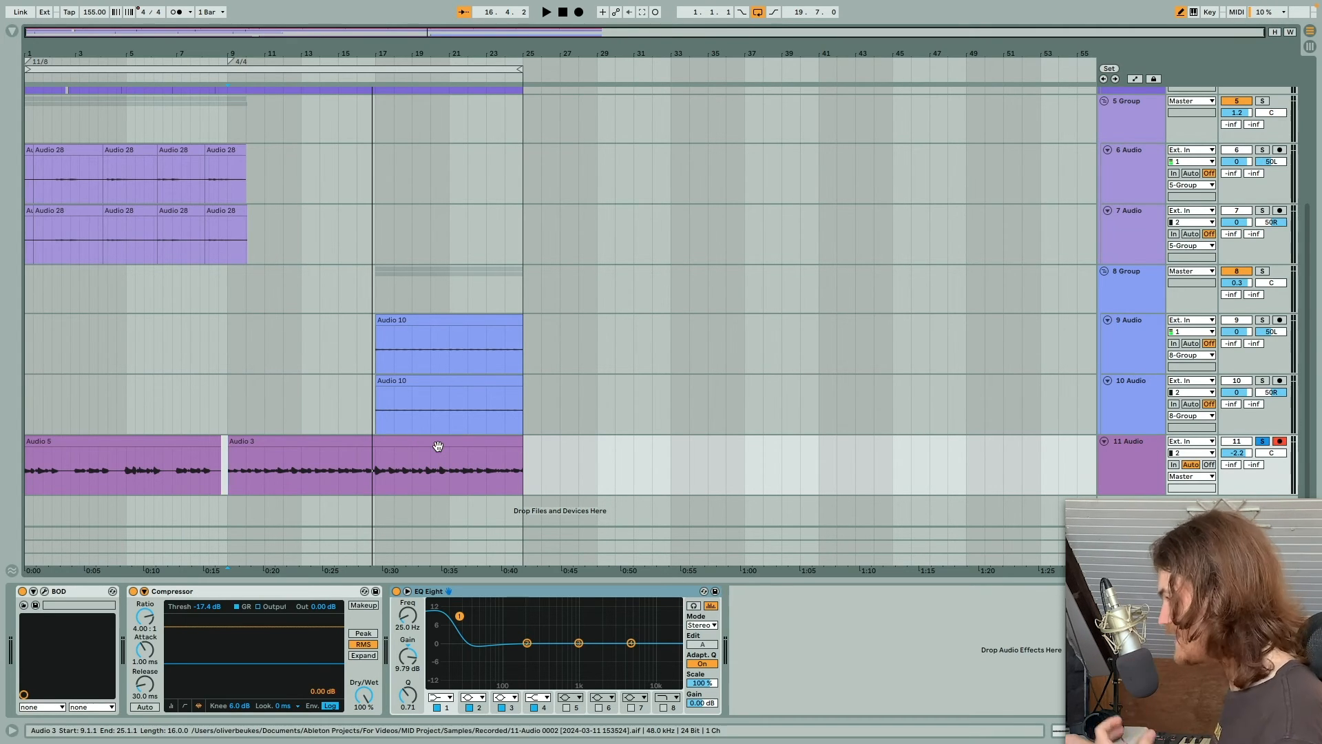
scroll(305, 426, "up", 4)
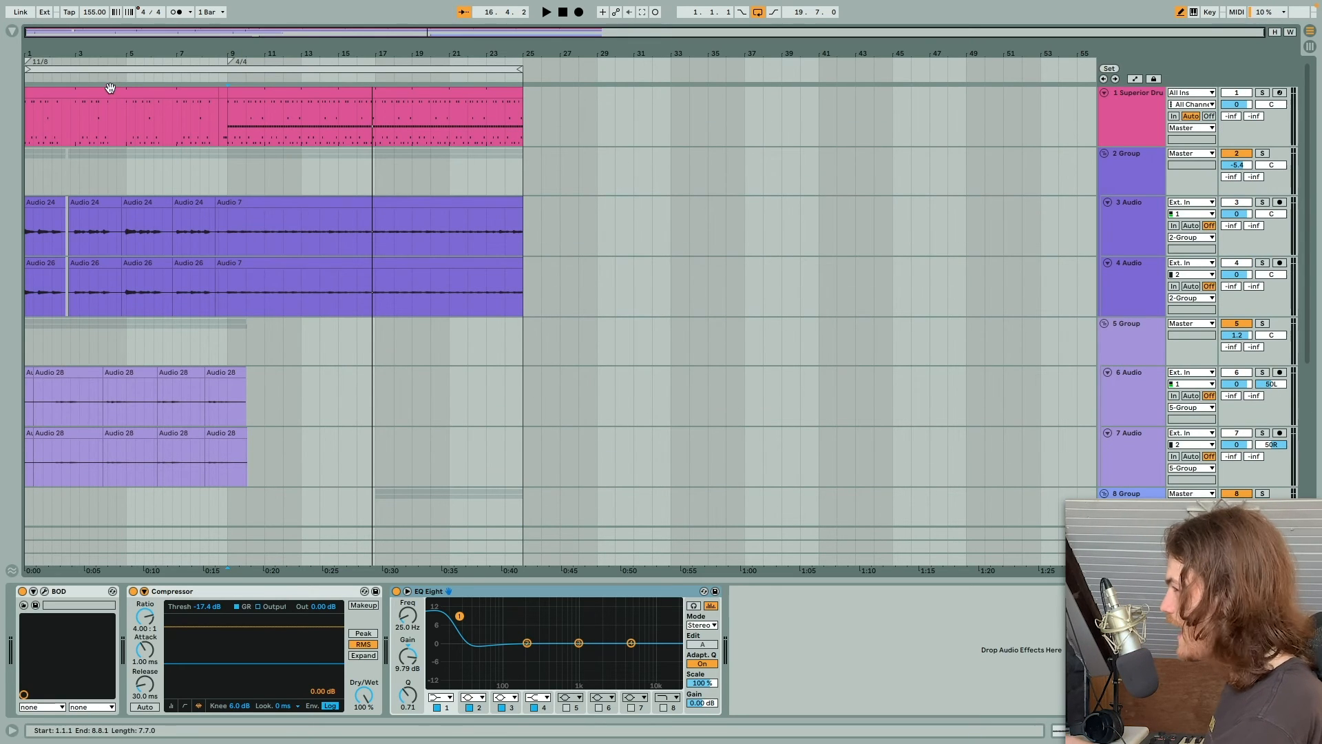
left_click(110, 87)
key("z")
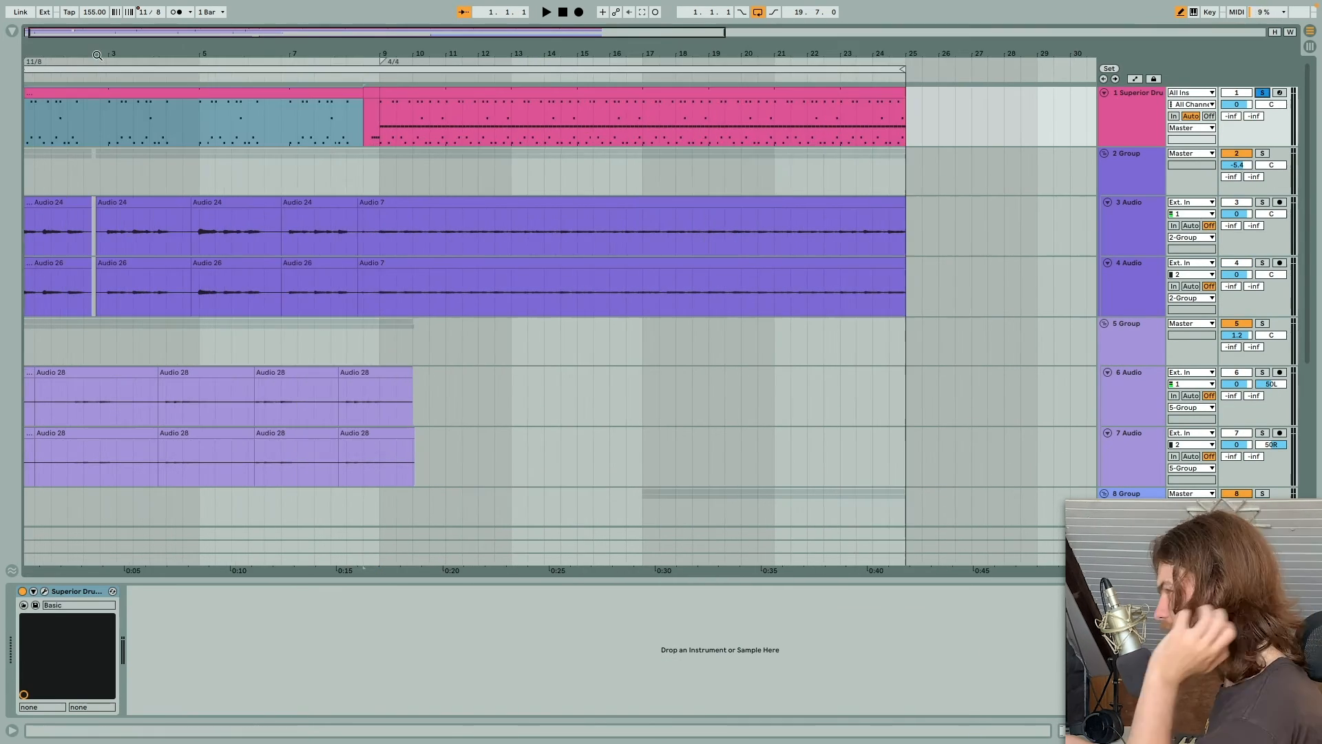
Select the first clip on the soloed Superior Drummer track and audition it from bar 1 up to about bar 4
key("s")
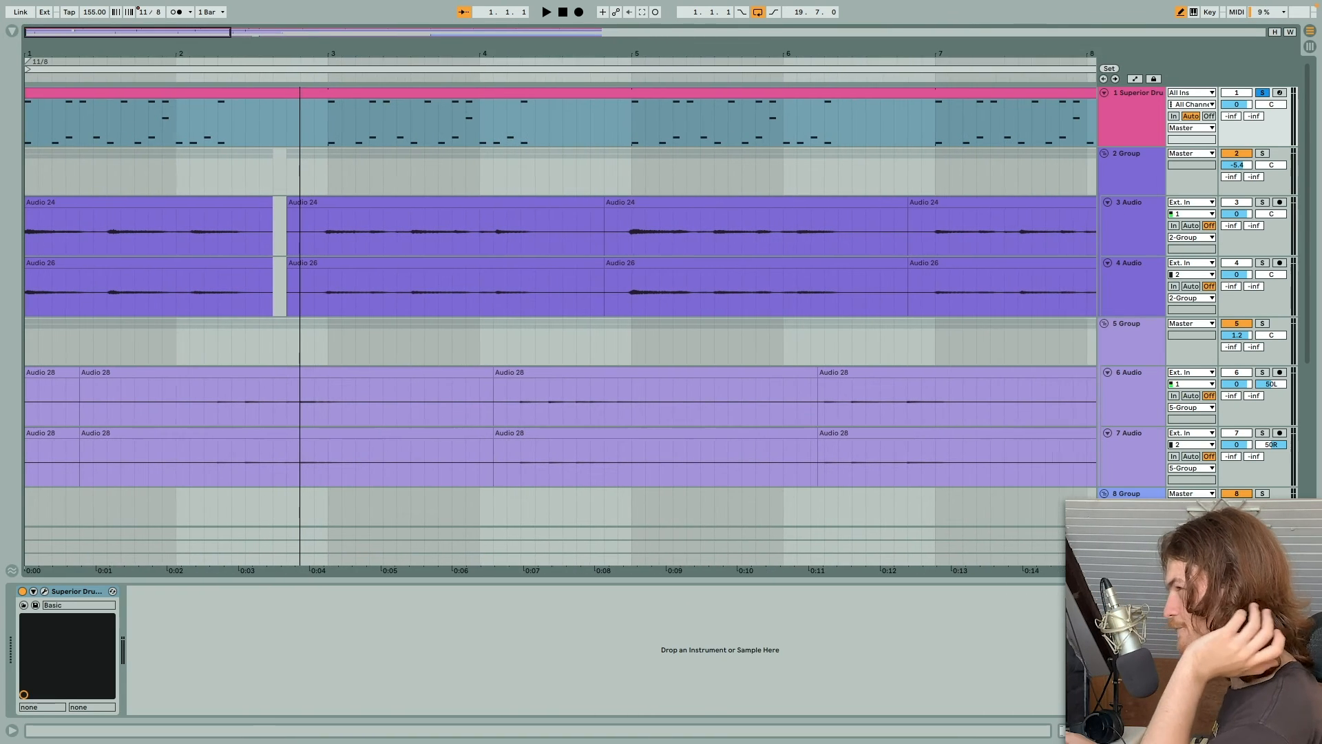
key("minus")
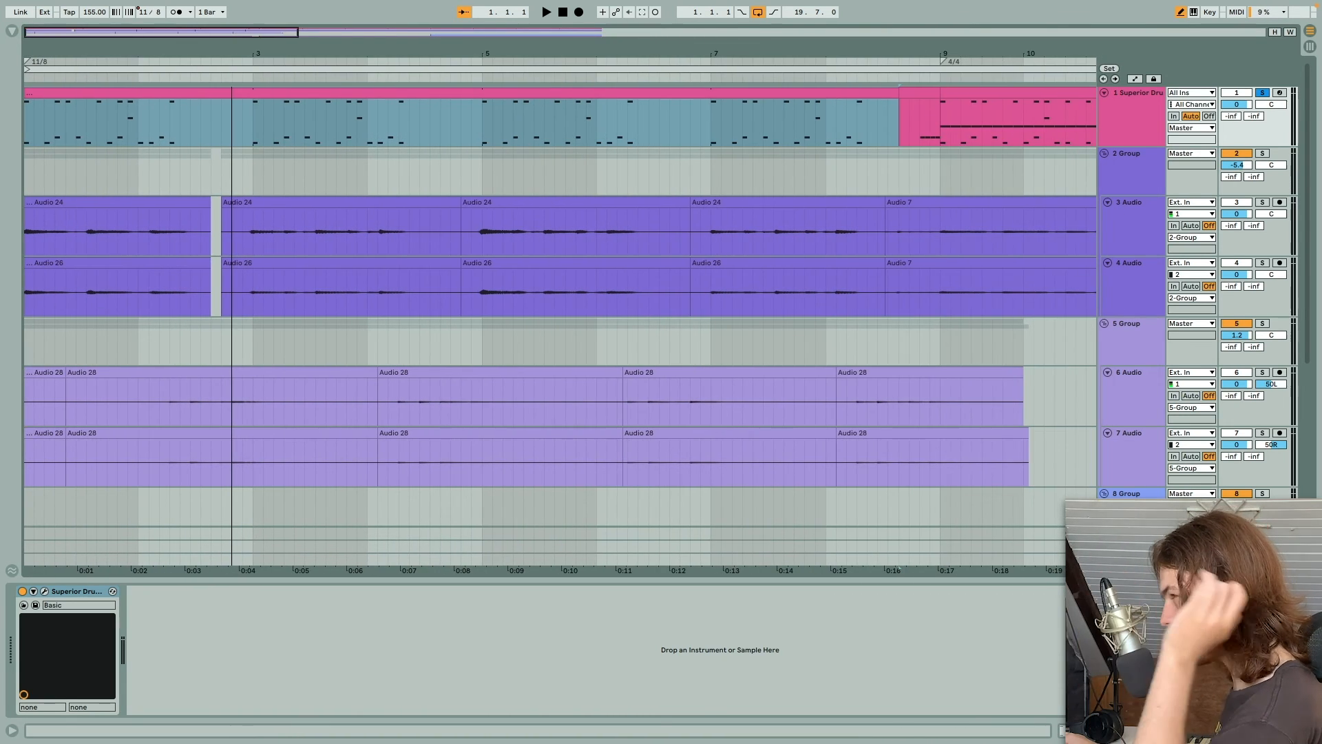
key("minus")
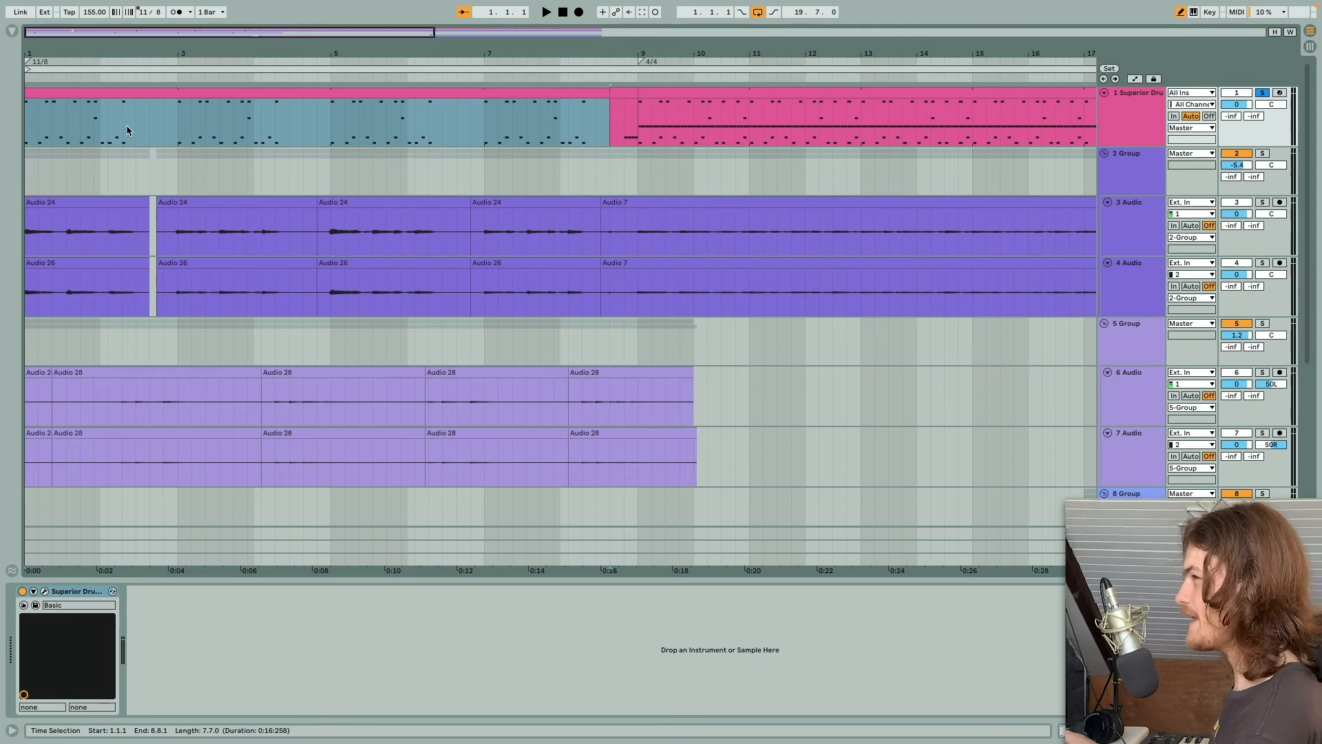
left_click(121, 91)
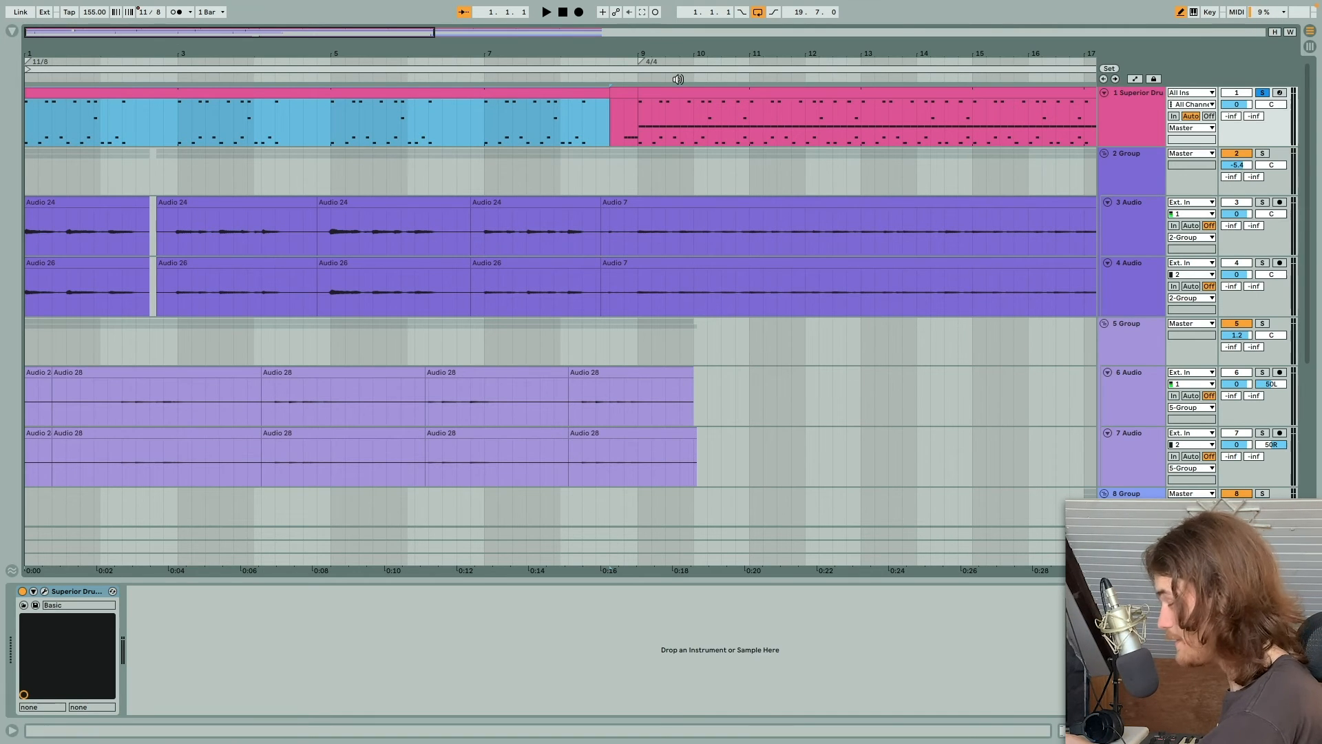
key("space")
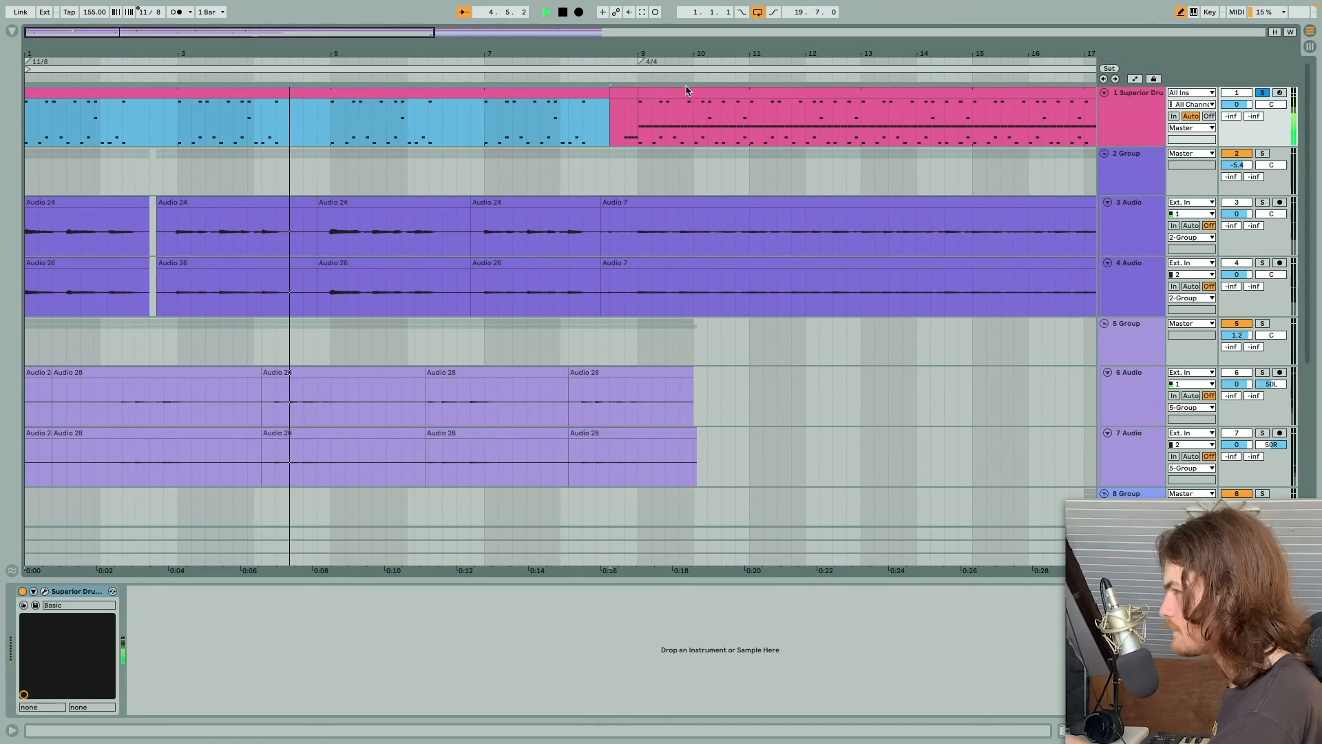
key("space")
left_click(141, 137)
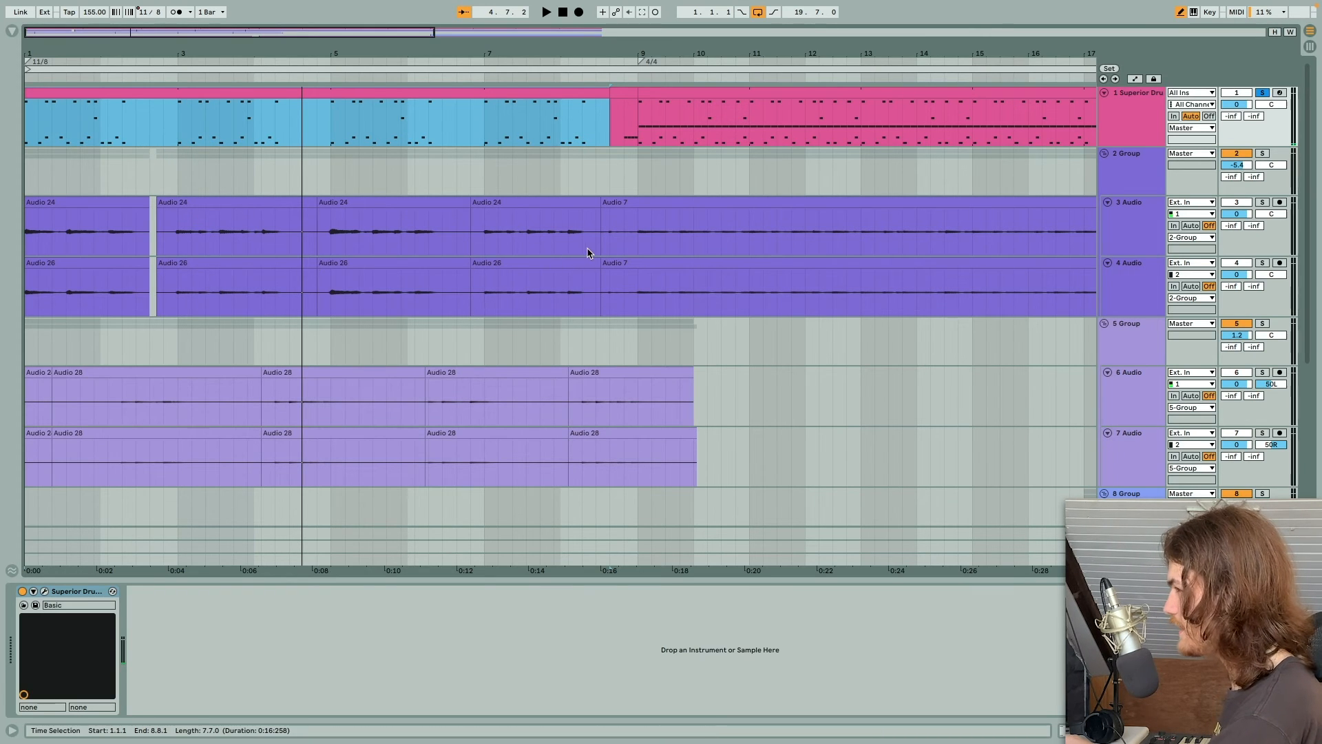
Audition the soloed Superior Drummer track from bar 9 at the start of the 4/4 section
left_click(625, 115)
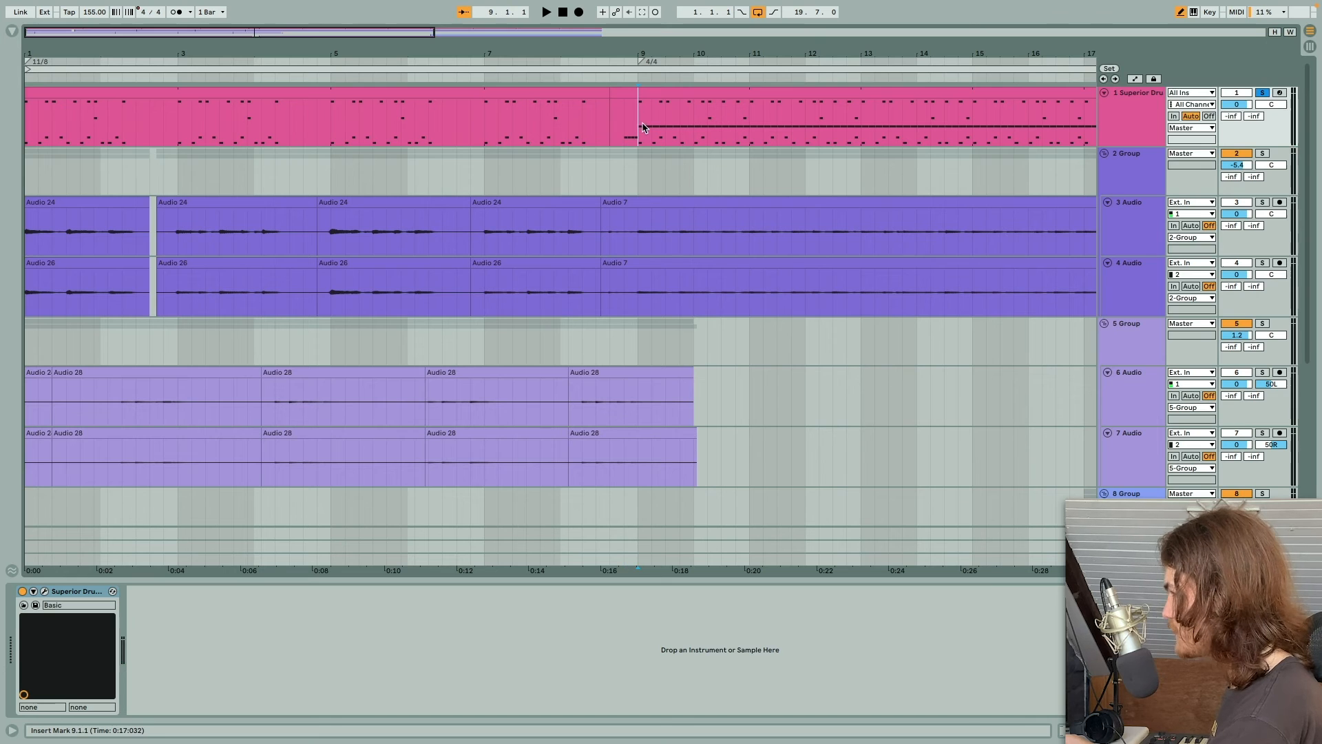
key("space")
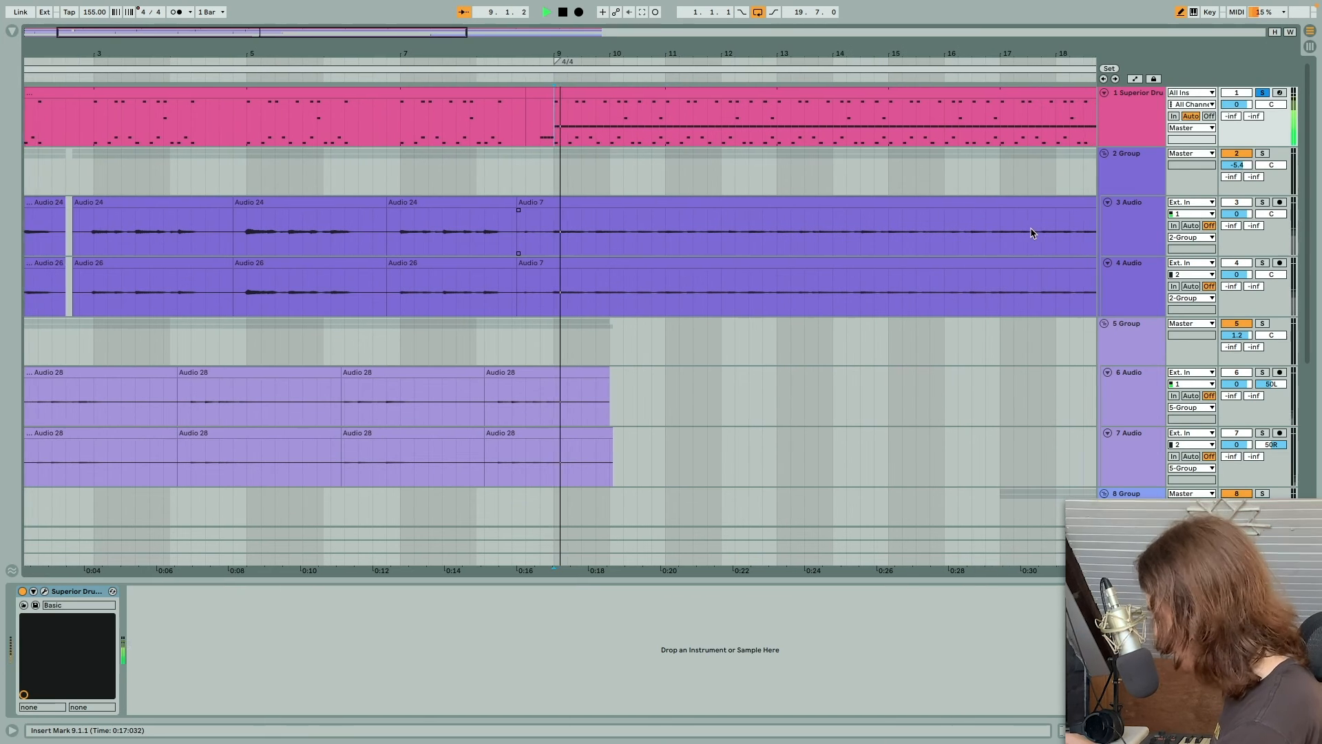